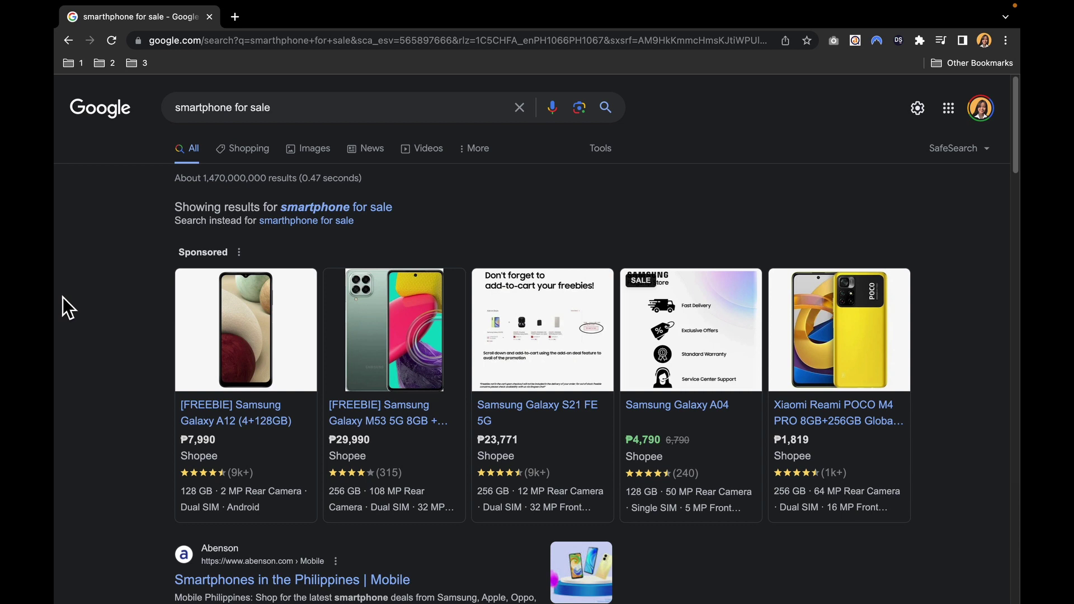
Select the current search query and scroll through the results page.
left_click_drag(319, 112, 159, 113)
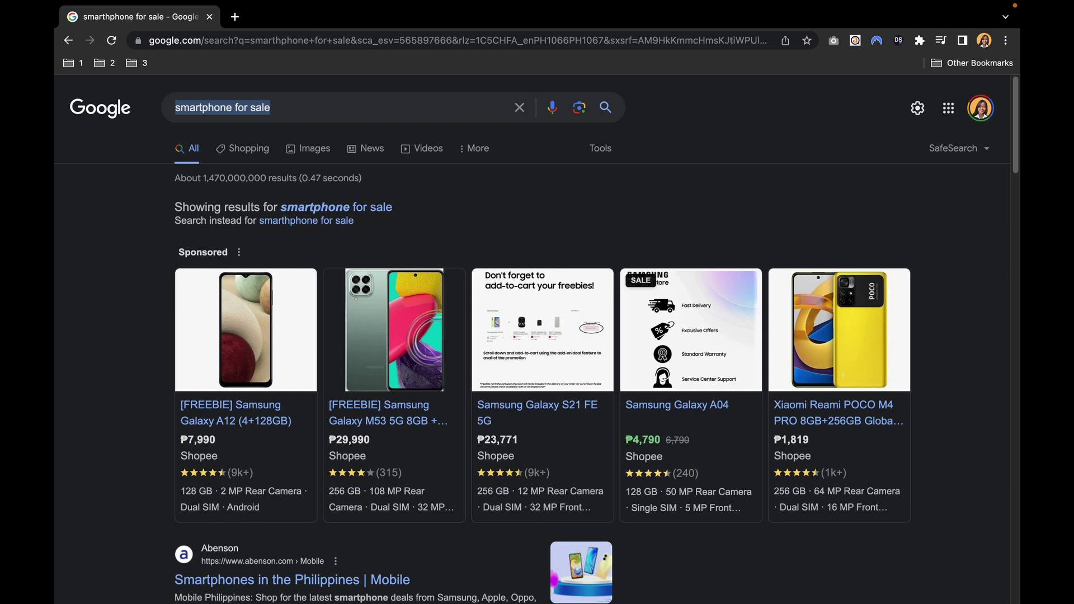
scroll(408, 364, "down", 1)
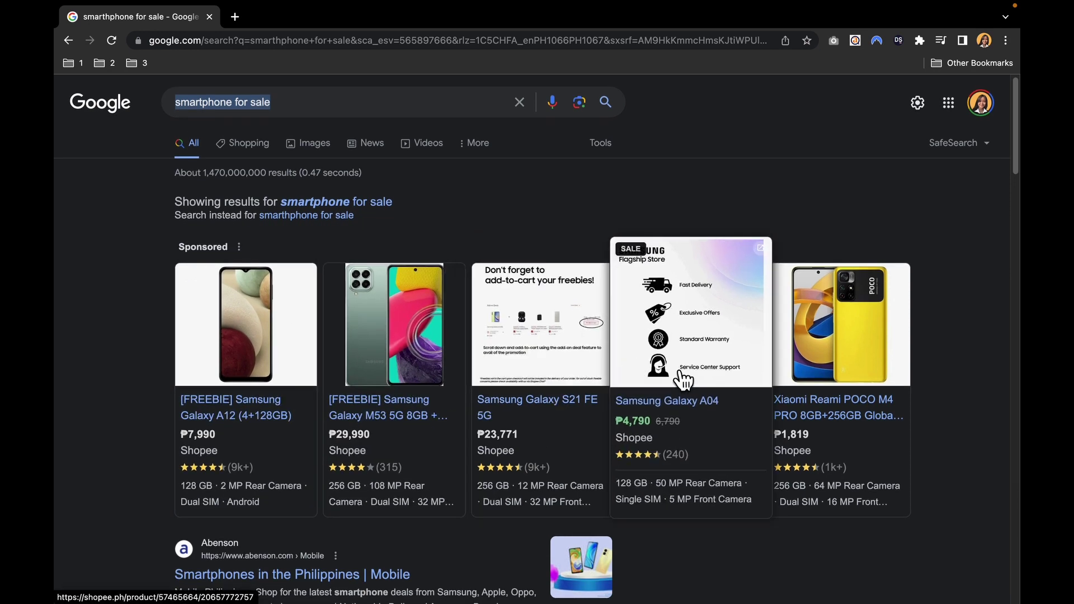
scroll(563, 386, "down", 5)
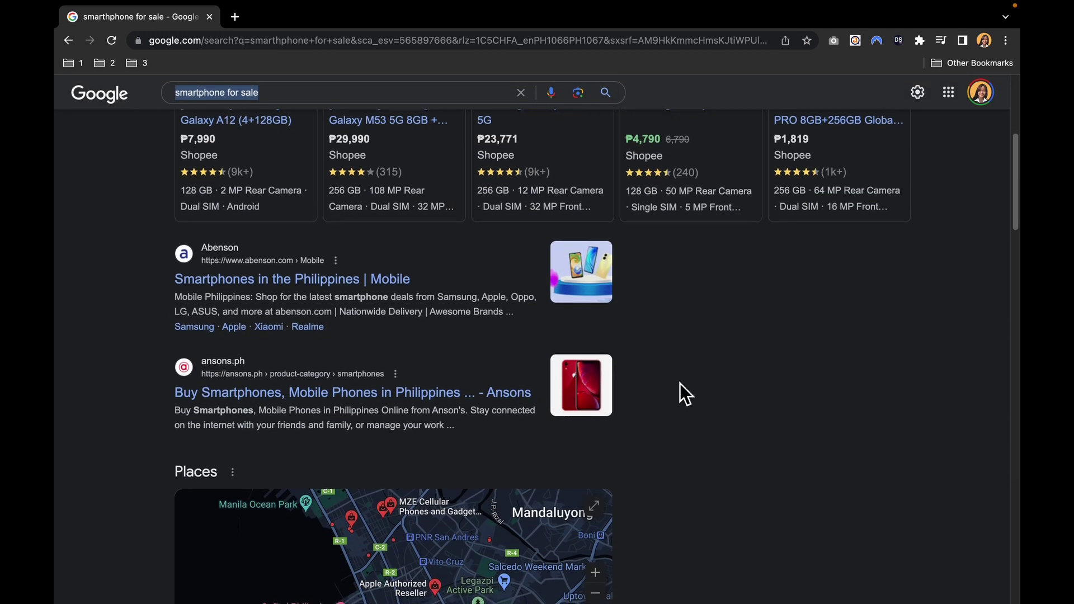
scroll(670, 379, "up", 1)
scroll(671, 379, "up", 5)
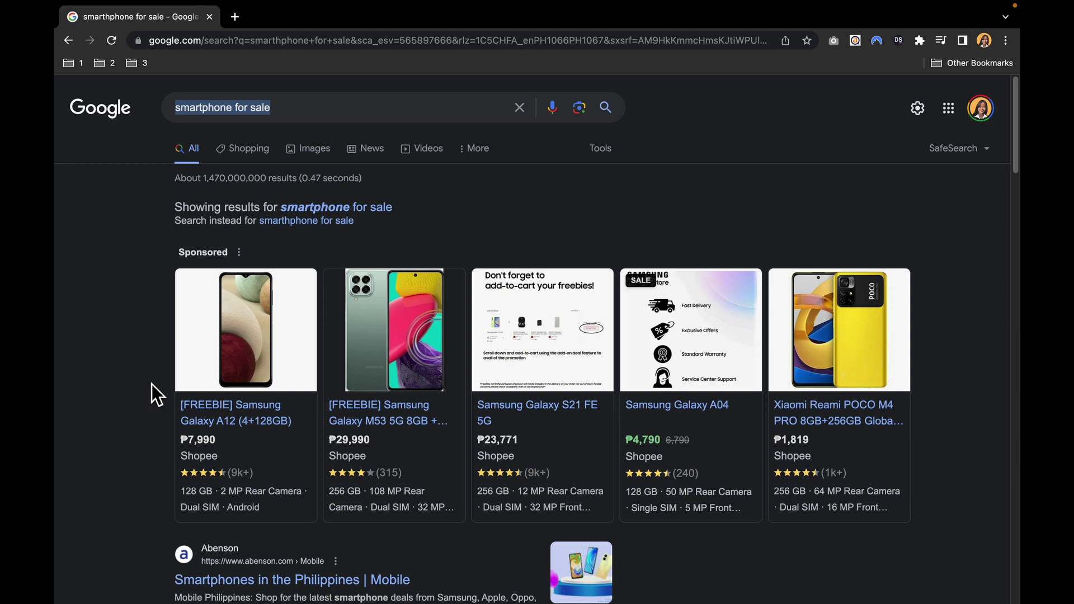
scroll(152, 384, "down", 20)
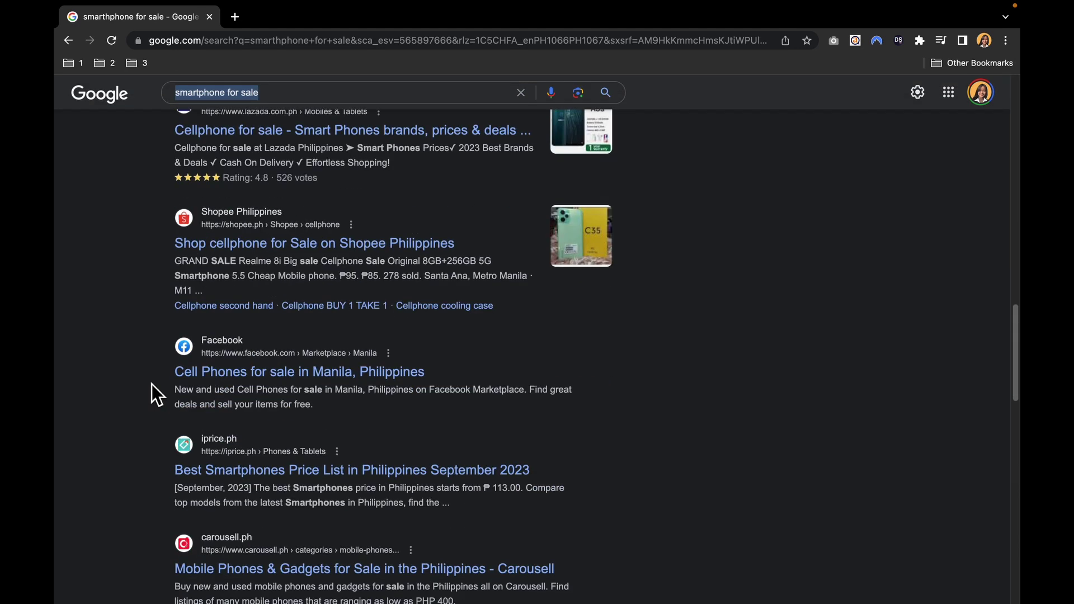
scroll(153, 384, "up", 3)
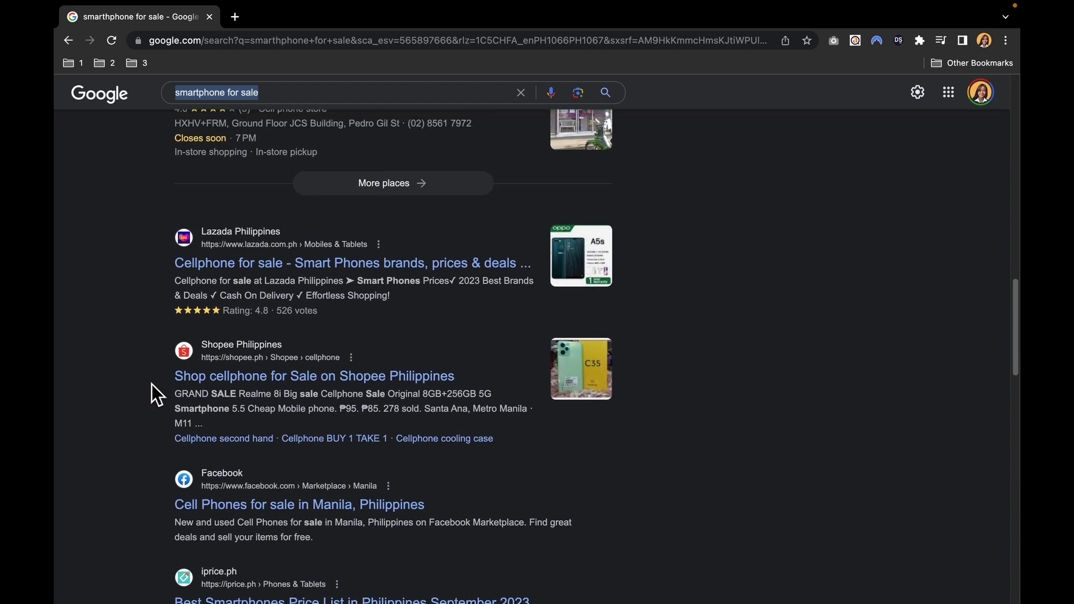
scroll(152, 385, "up", 5)
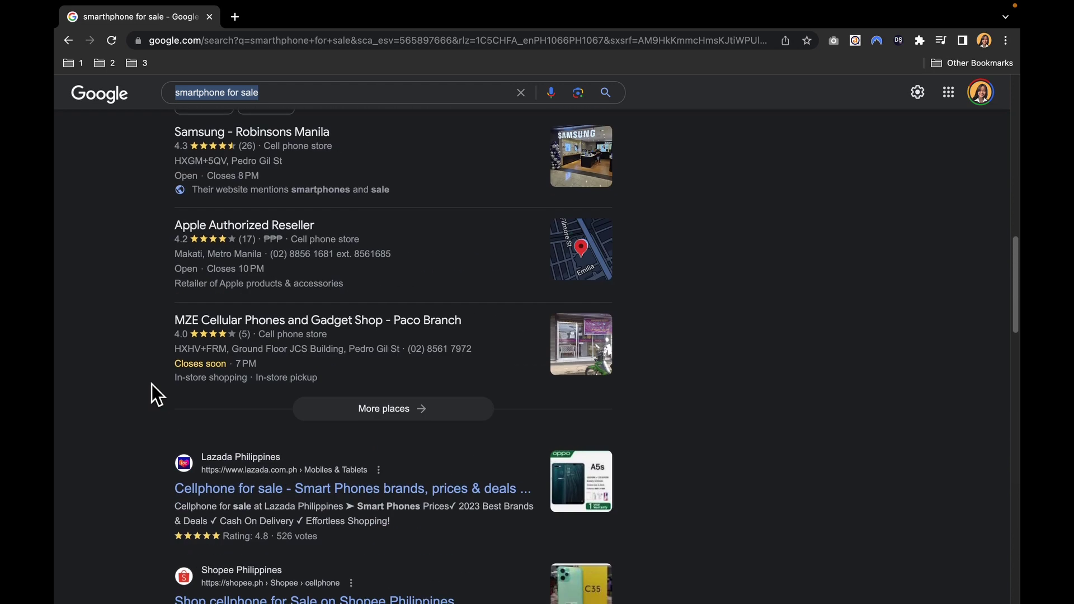
scroll(153, 385, "up", 12)
scroll(153, 385, "up", 5)
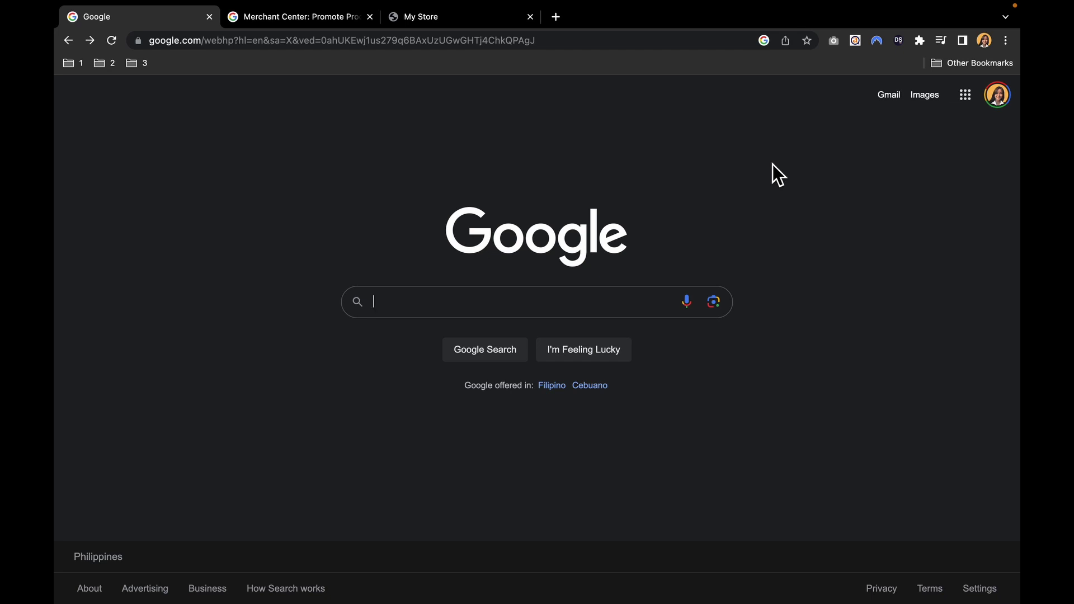
Search 'google' from the home page and pick the google merchant center suggestion.
left_click(502, 310)
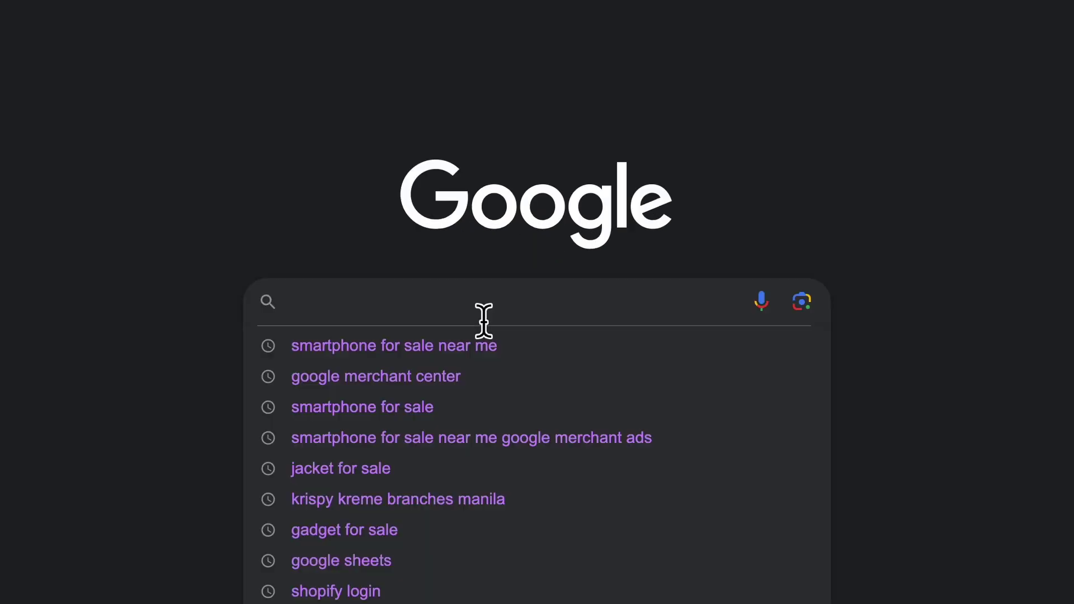
type("google")
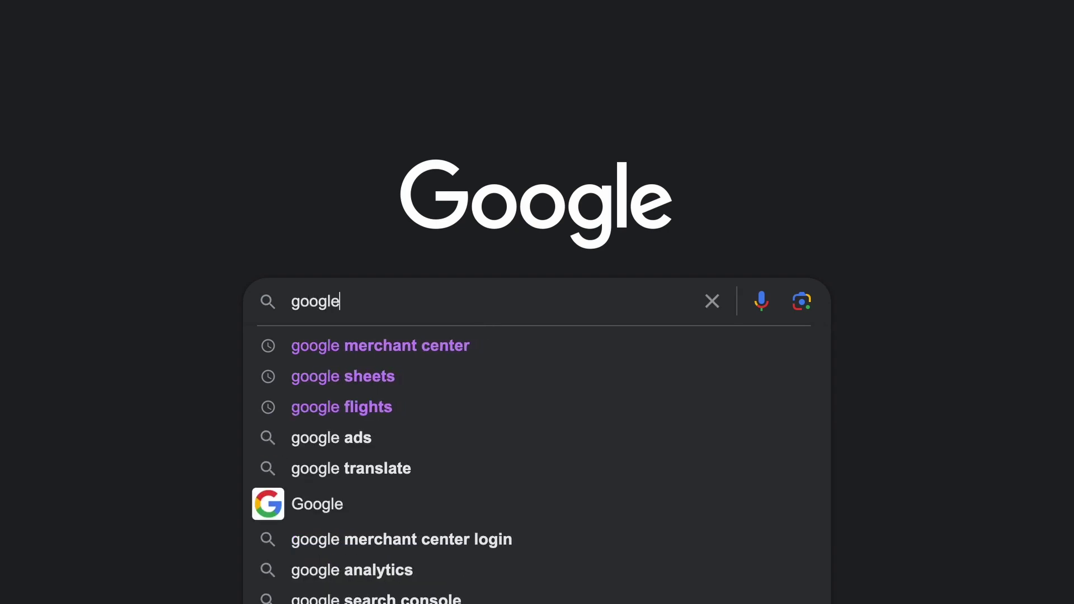
left_click(499, 344)
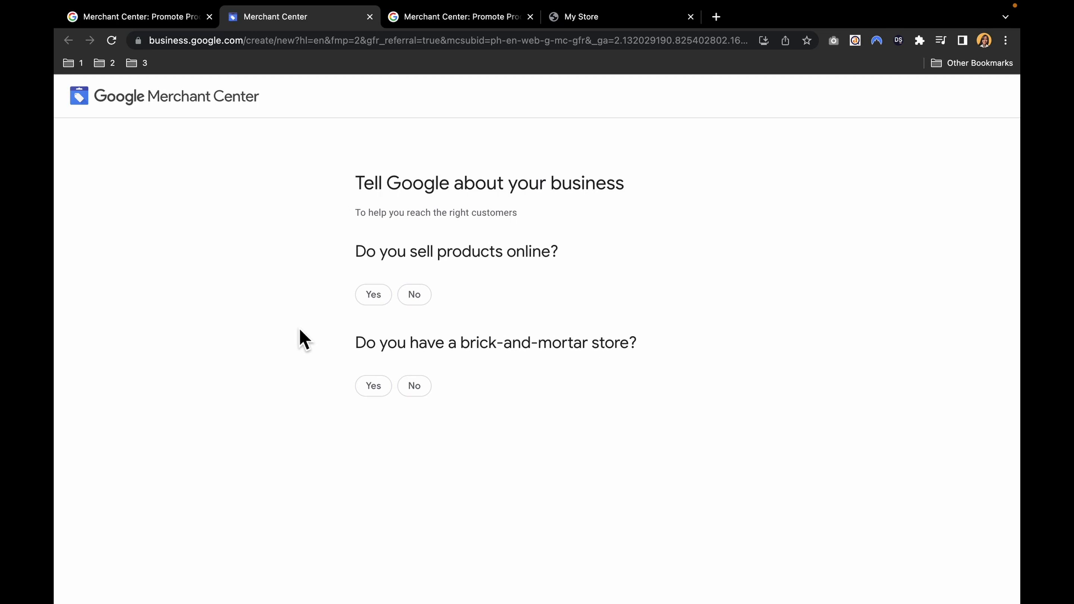
Answer yes to selling online with website ozvapewarehousesale.com and no physical store.
left_click_drag(343, 264, 603, 262)
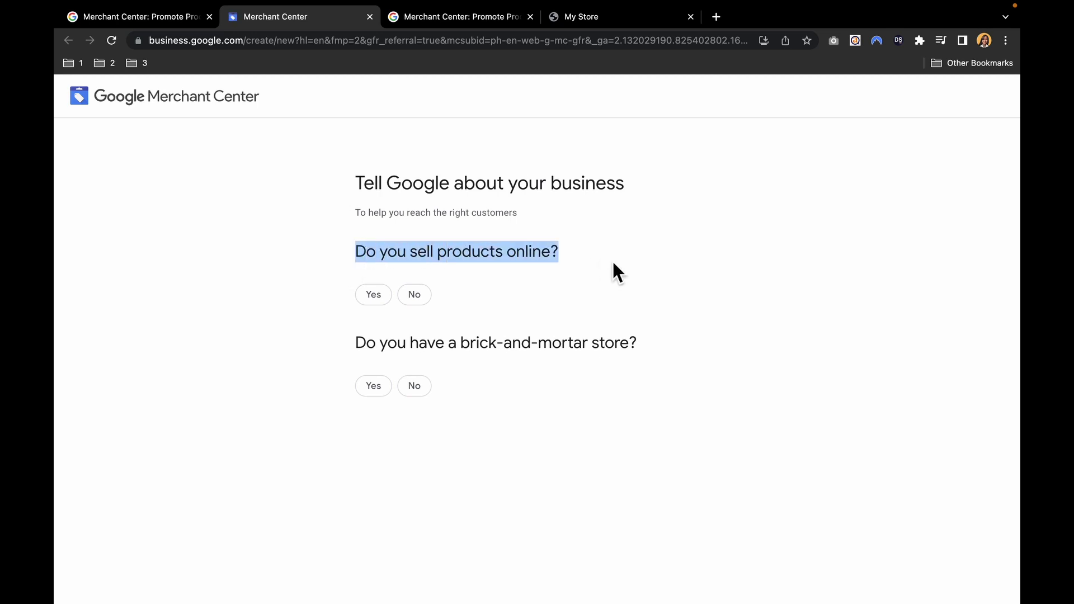
left_click(373, 296)
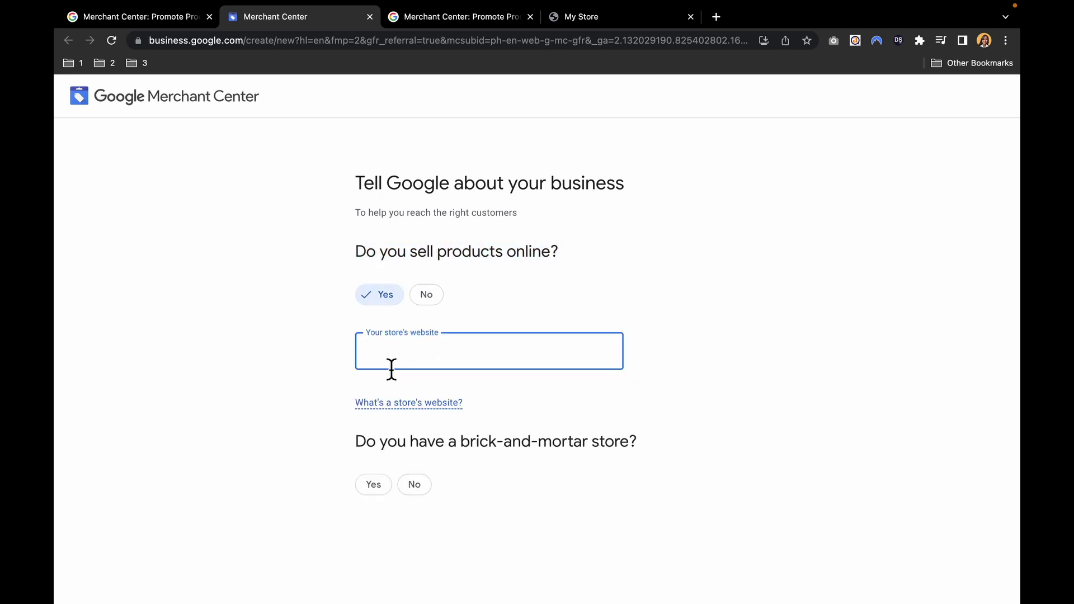
type("ozv")
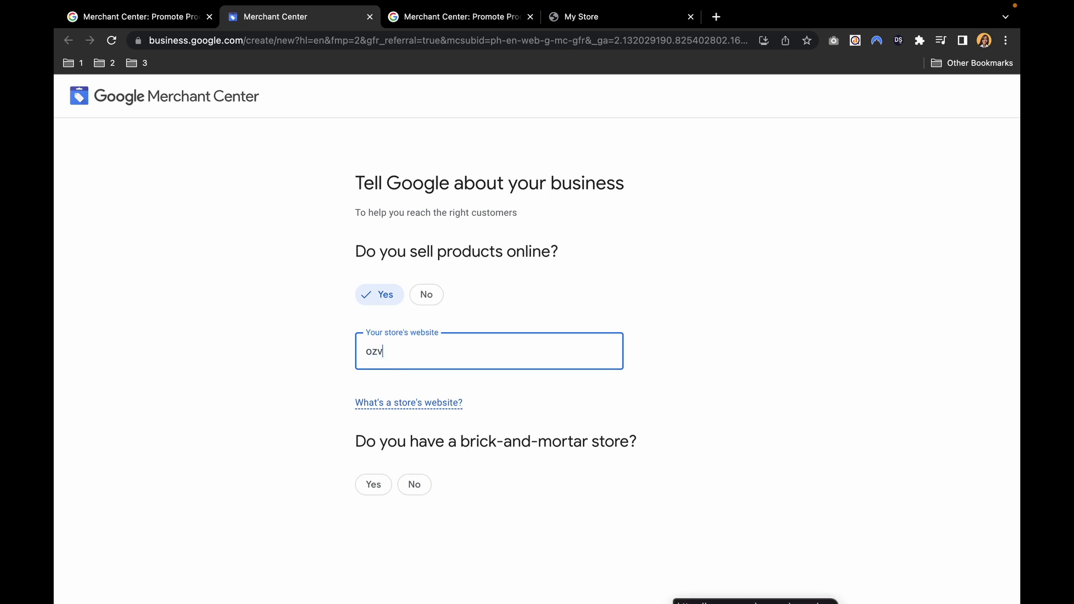
left_click(386, 387)
left_click_drag(352, 466, 649, 455)
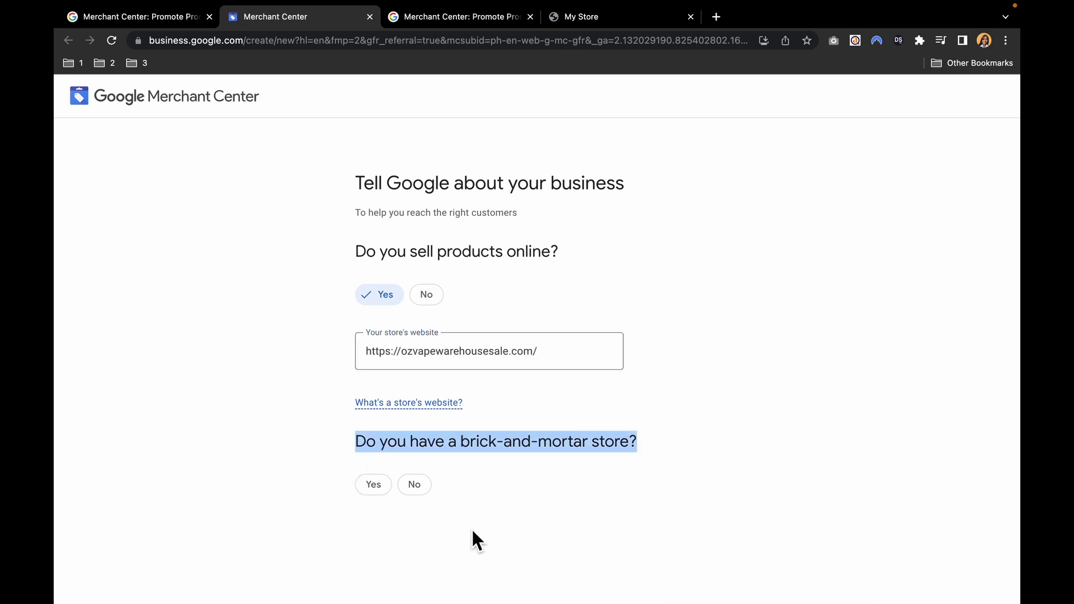
left_click(414, 484)
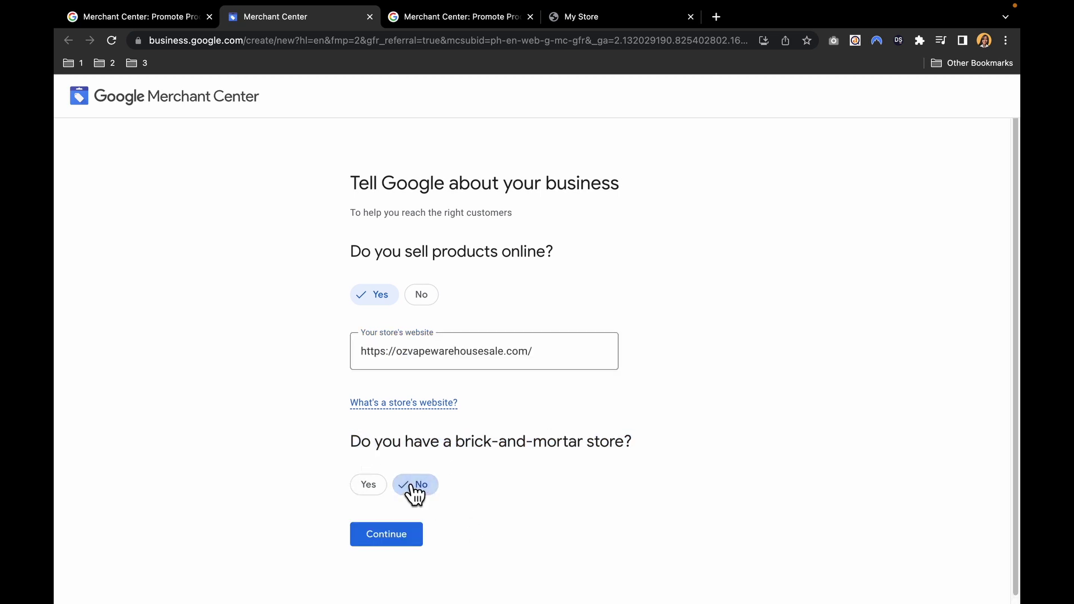
left_click(386, 533)
Review the Products, not services requirements and continue to the business info form.
left_click_drag(289, 210, 697, 223)
scroll(530, 342, "down", 1)
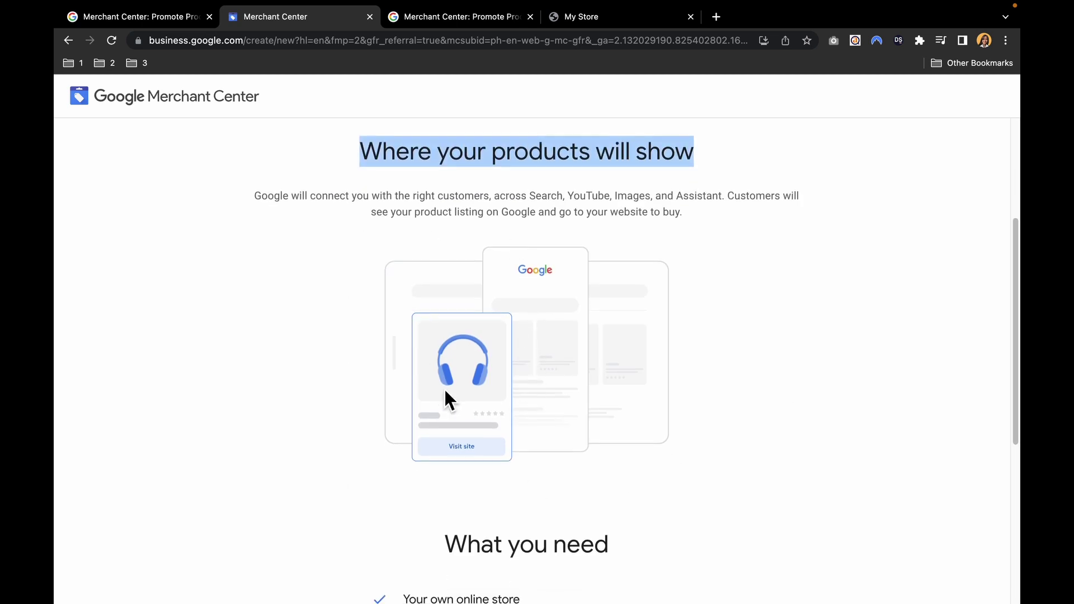
scroll(446, 401, "down", 4)
scroll(526, 339, "down", 1)
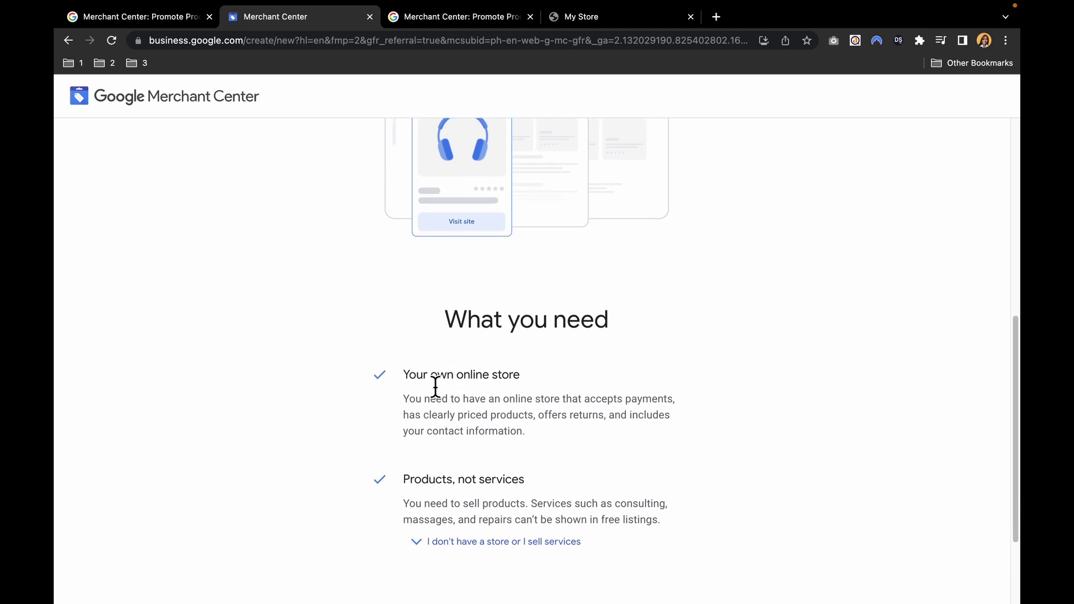
scroll(563, 381, "down", 3)
triple_click(477, 352)
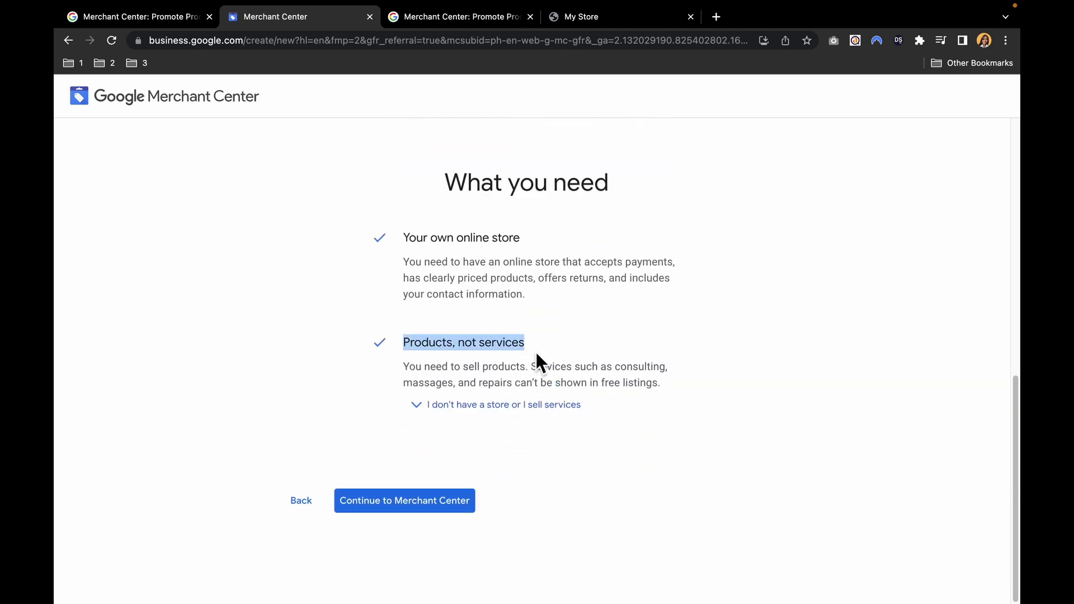
left_click(440, 507)
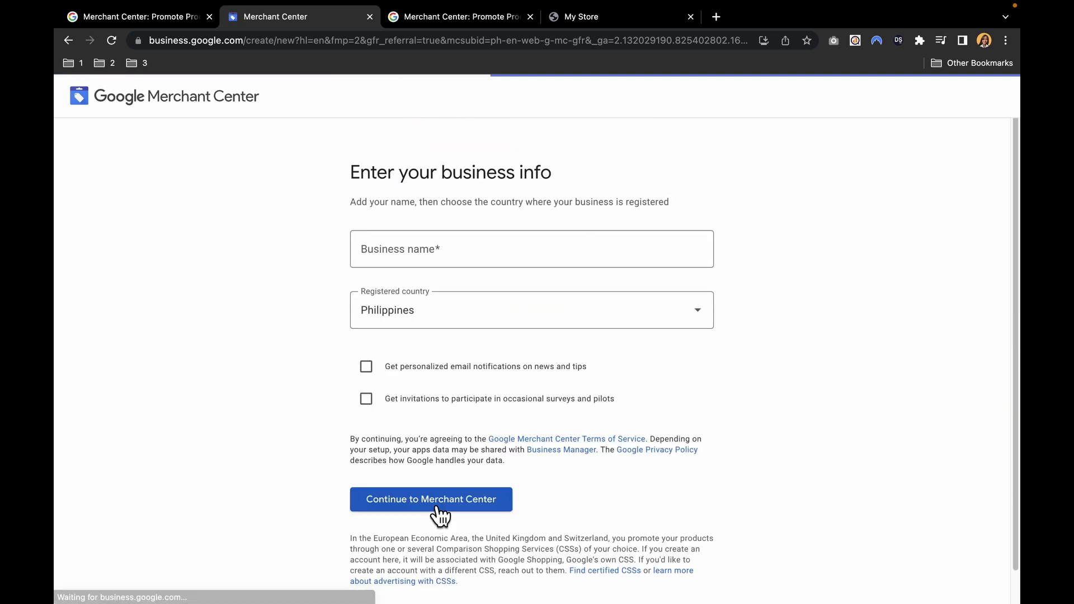
Enter business name 'OZ Vape', keep Philippines as country, and finish signup.
left_click(444, 256)
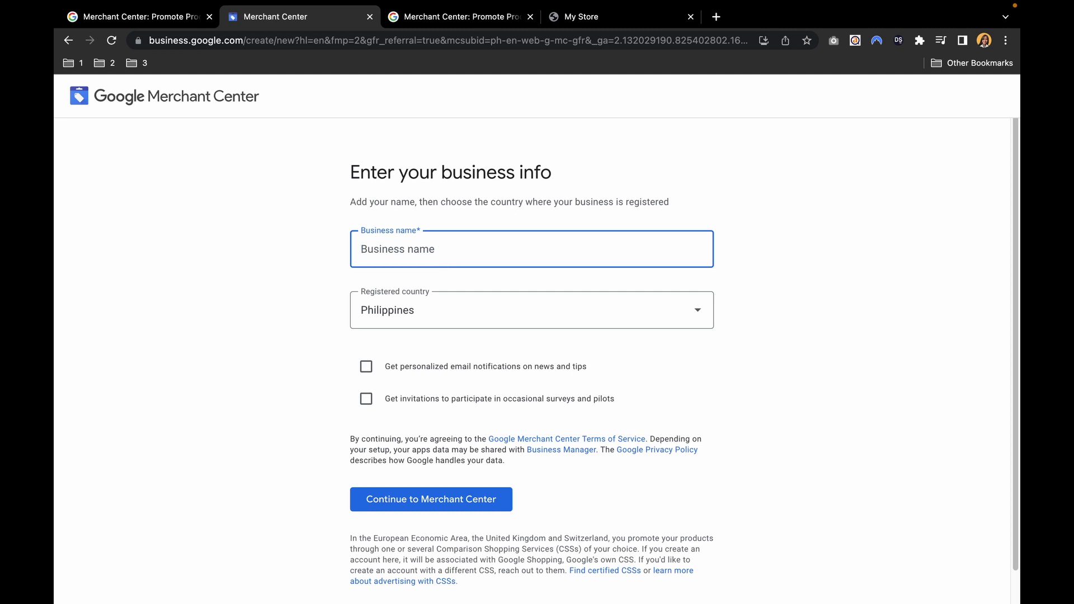
type("OZ Vape")
left_click(453, 311)
scroll(317, 360, "down", 1)
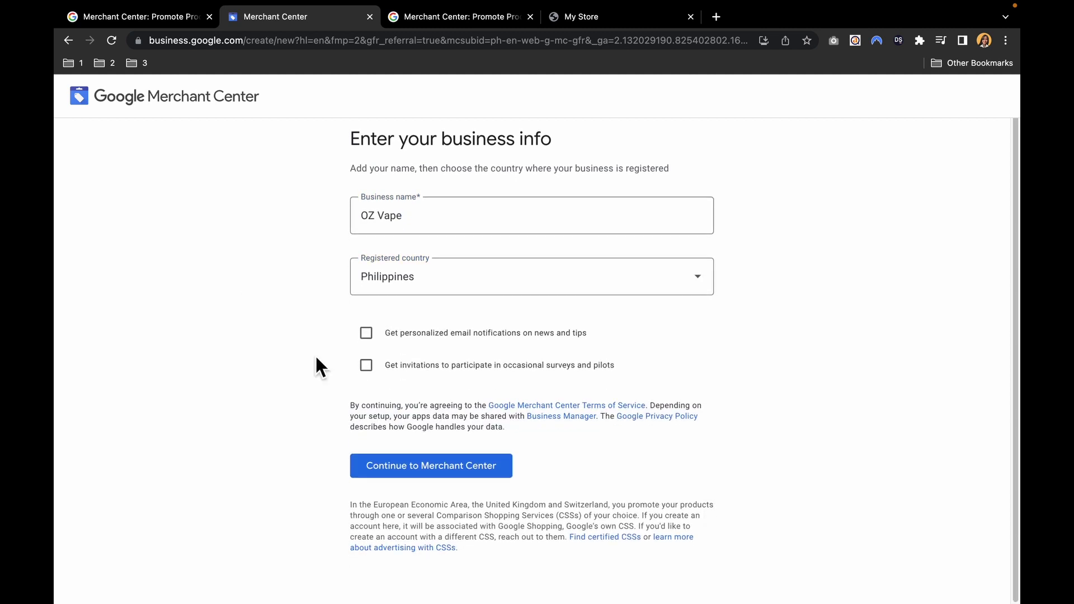
left_click_drag(390, 340, 602, 341)
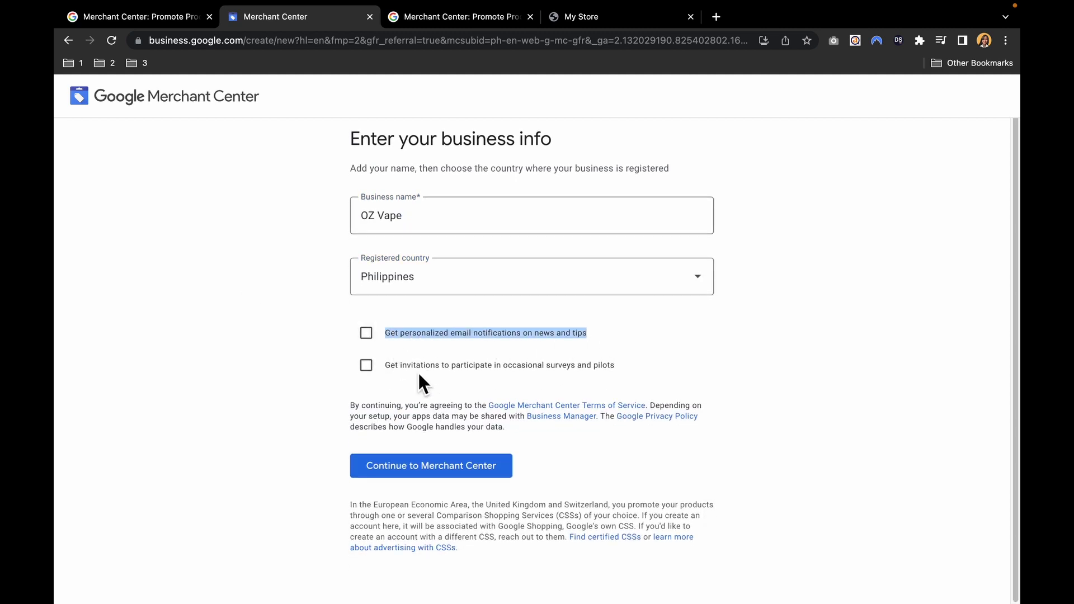
left_click_drag(408, 368, 613, 369)
left_click(291, 371)
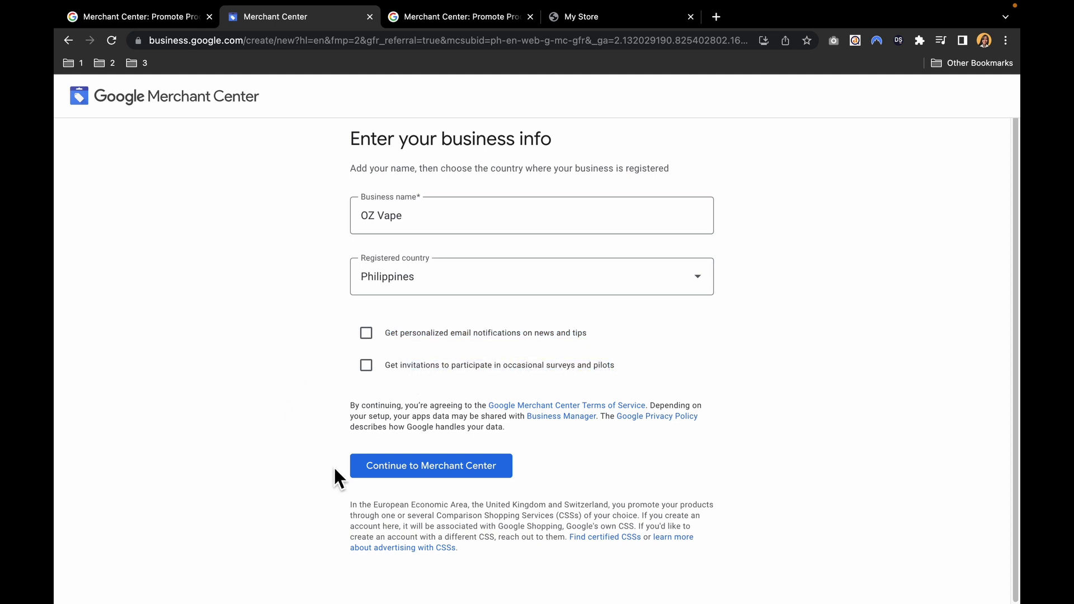
left_click(396, 468)
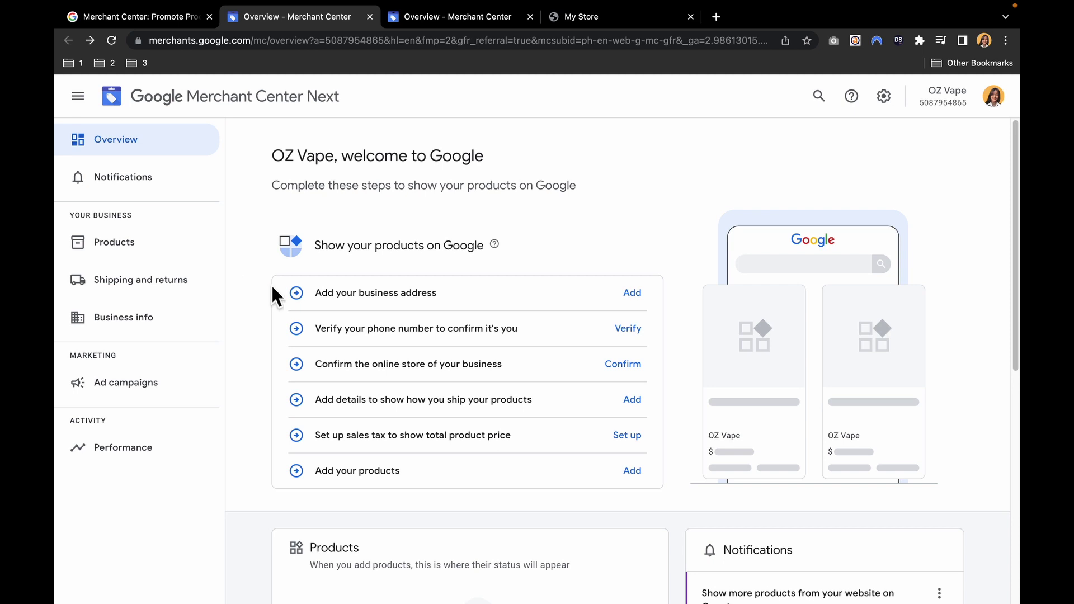
left_click_drag(273, 288, 655, 471)
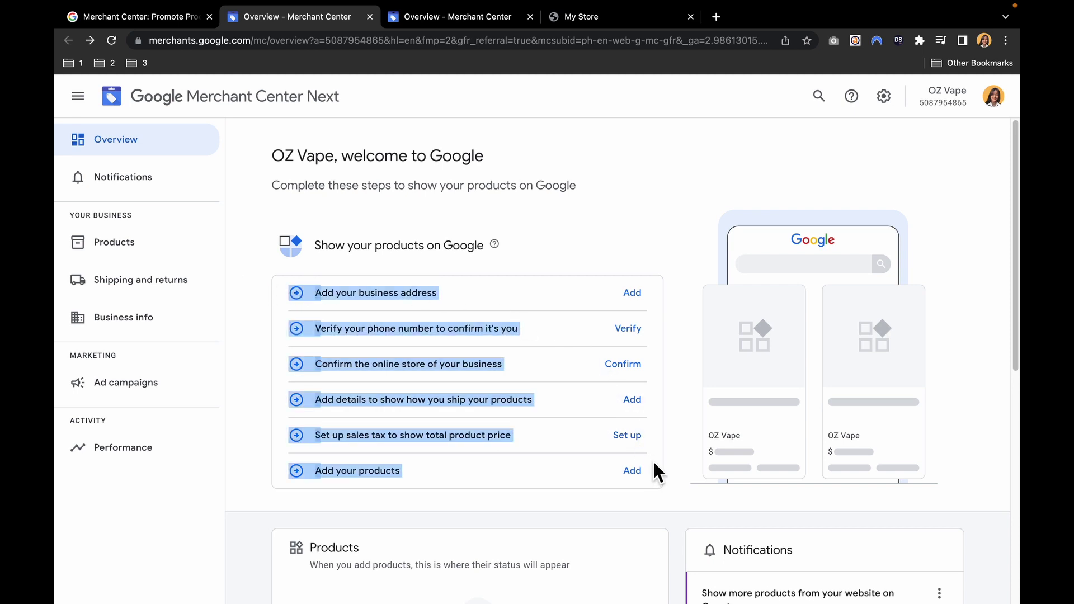
left_click(671, 234)
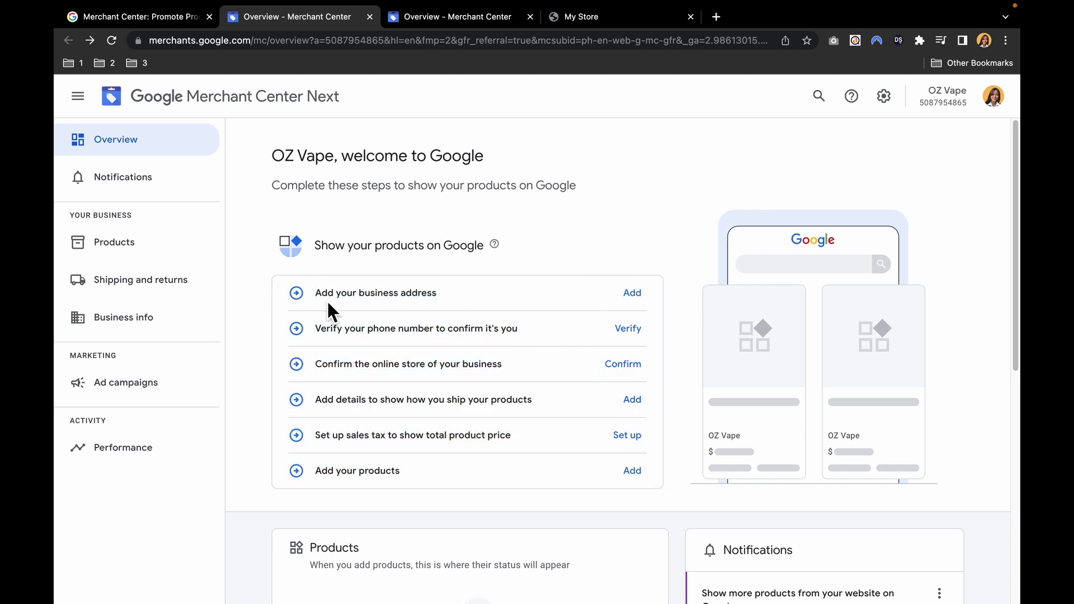
left_click_drag(315, 293, 442, 301)
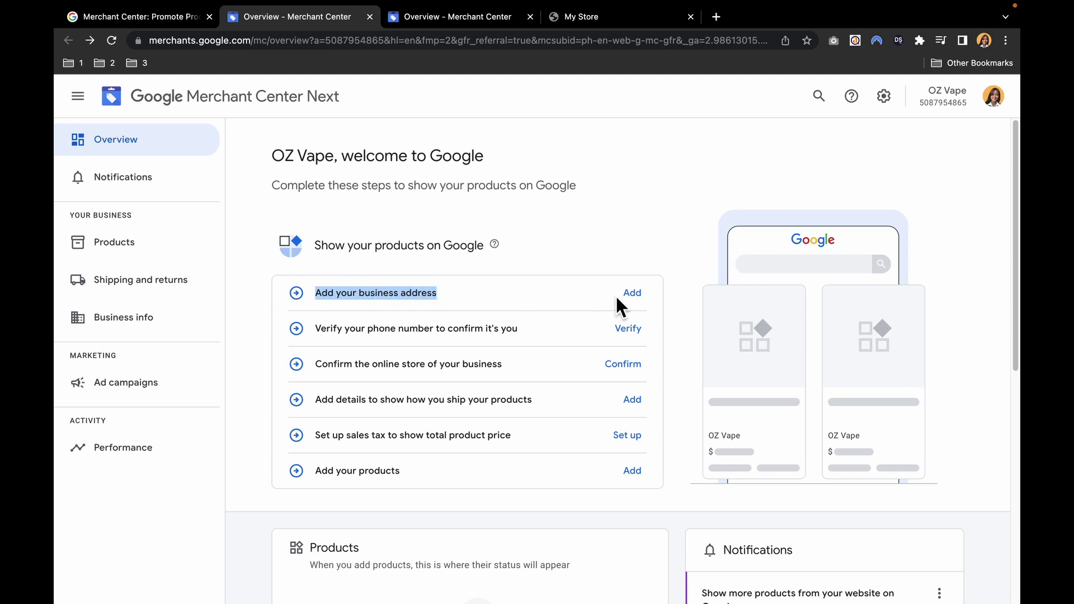
left_click(631, 293)
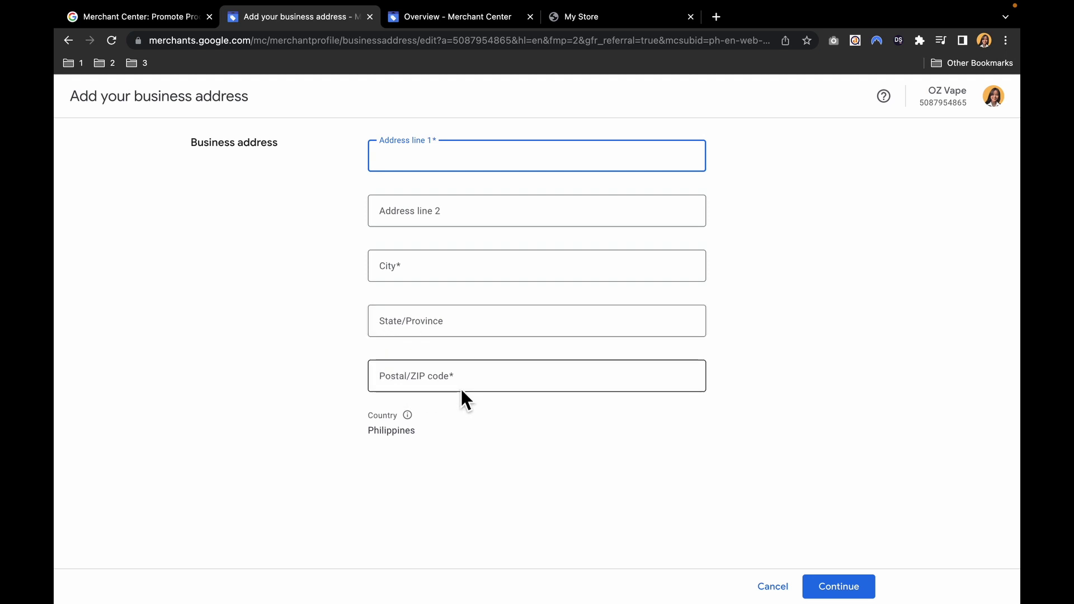
left_click(863, 585)
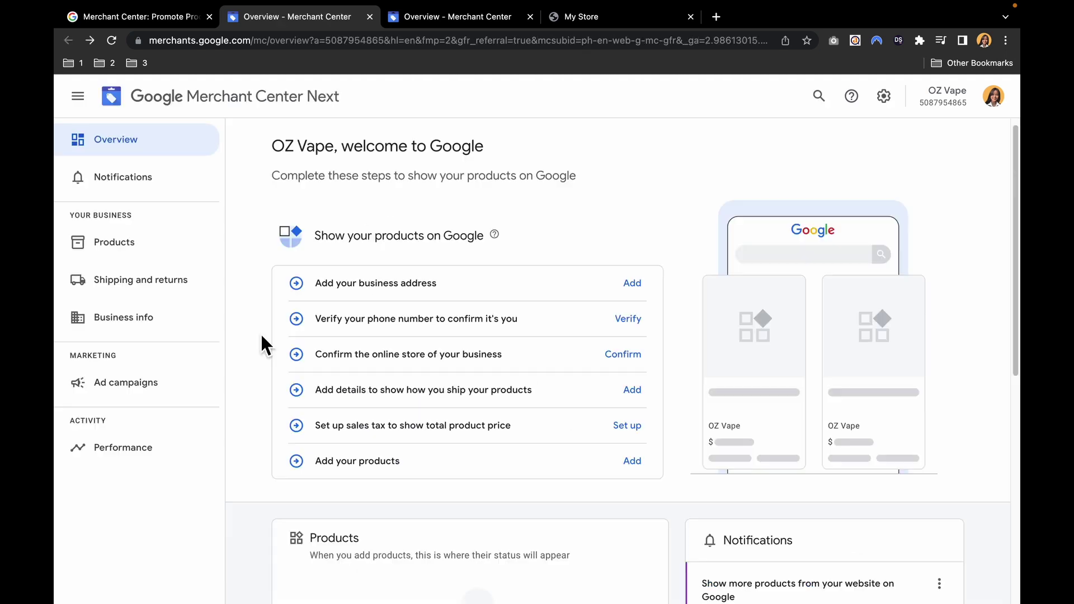
left_click_drag(312, 328, 527, 338)
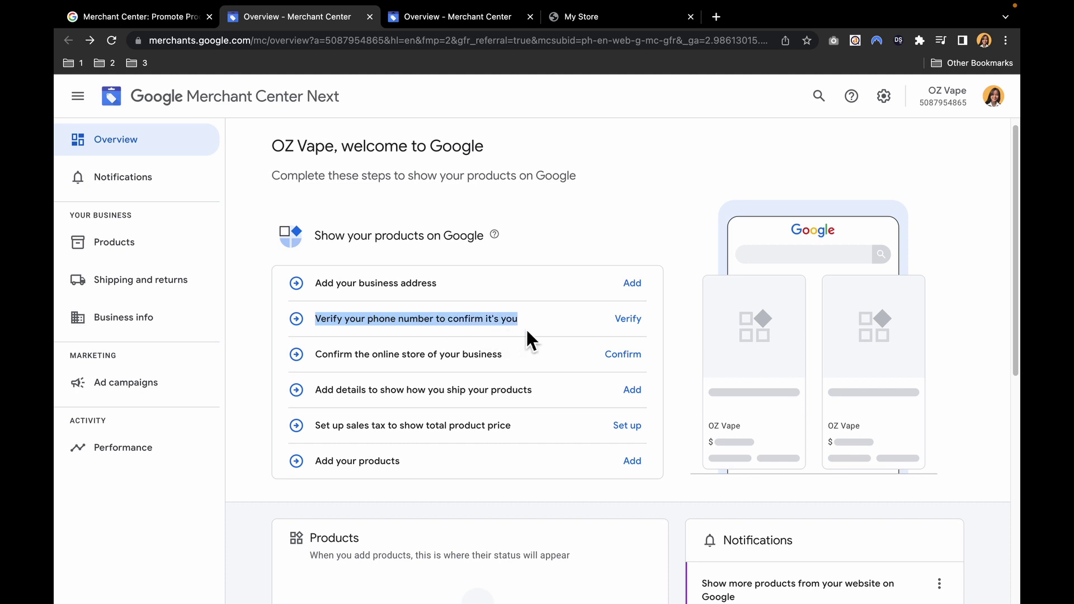
left_click(627, 319)
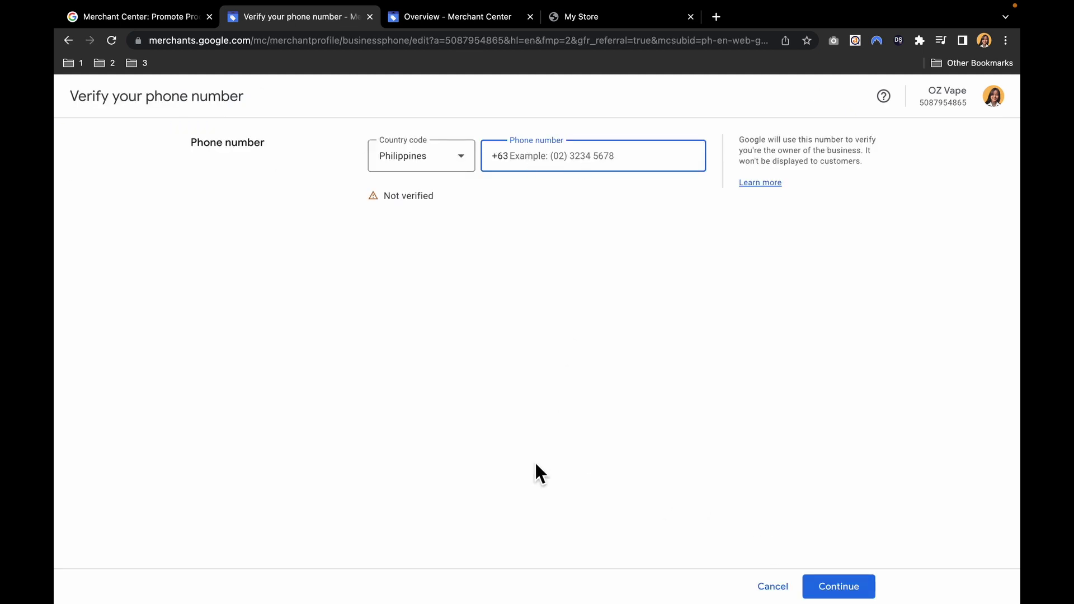
key("alt+Left")
left_click_drag(318, 338, 543, 334)
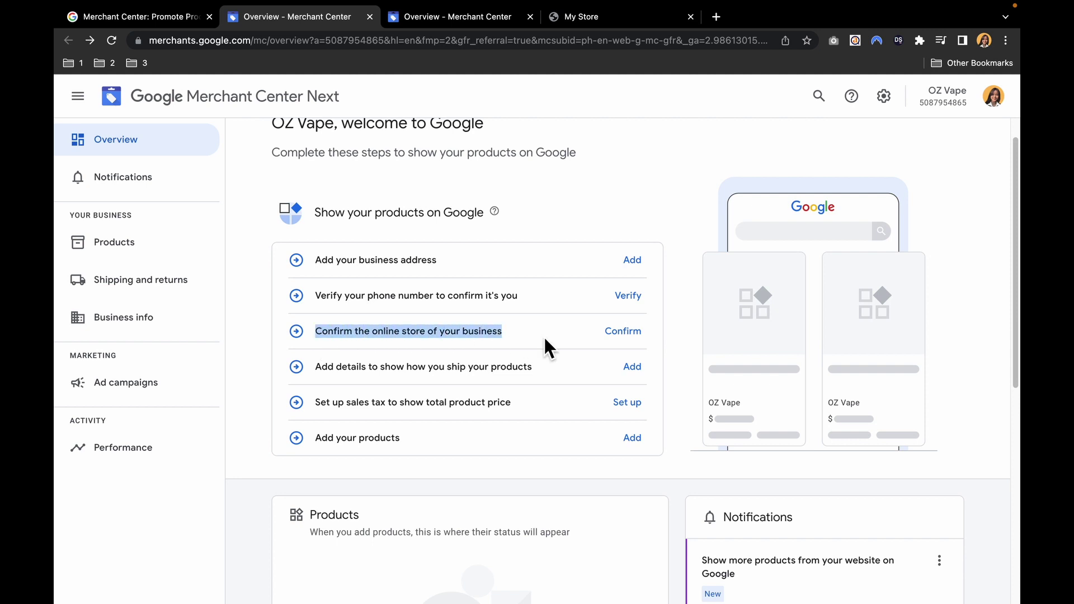
left_click(625, 334)
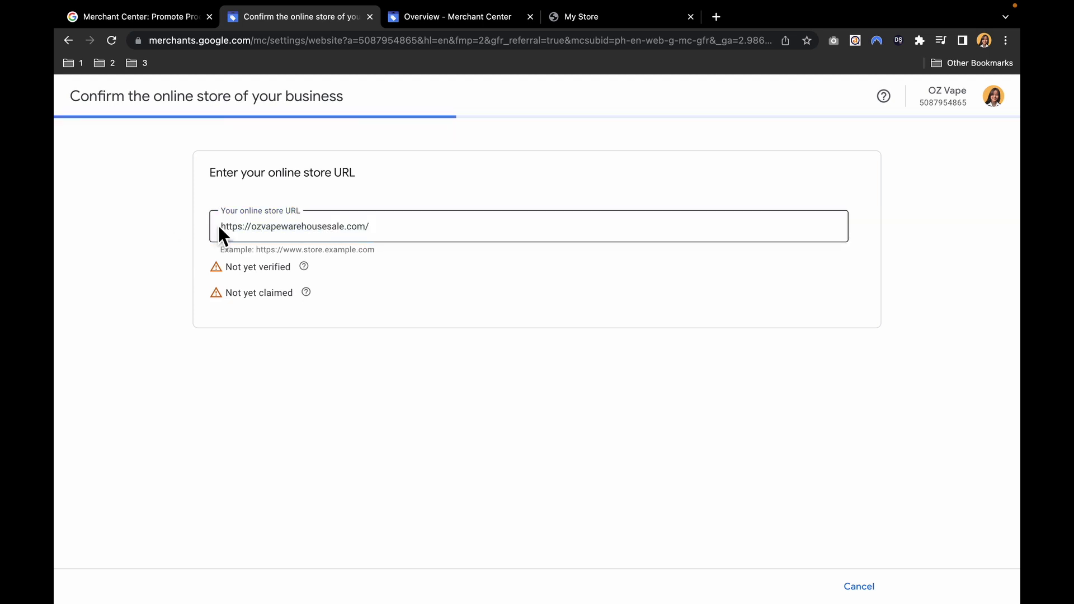
scroll(159, 291, "down", 3)
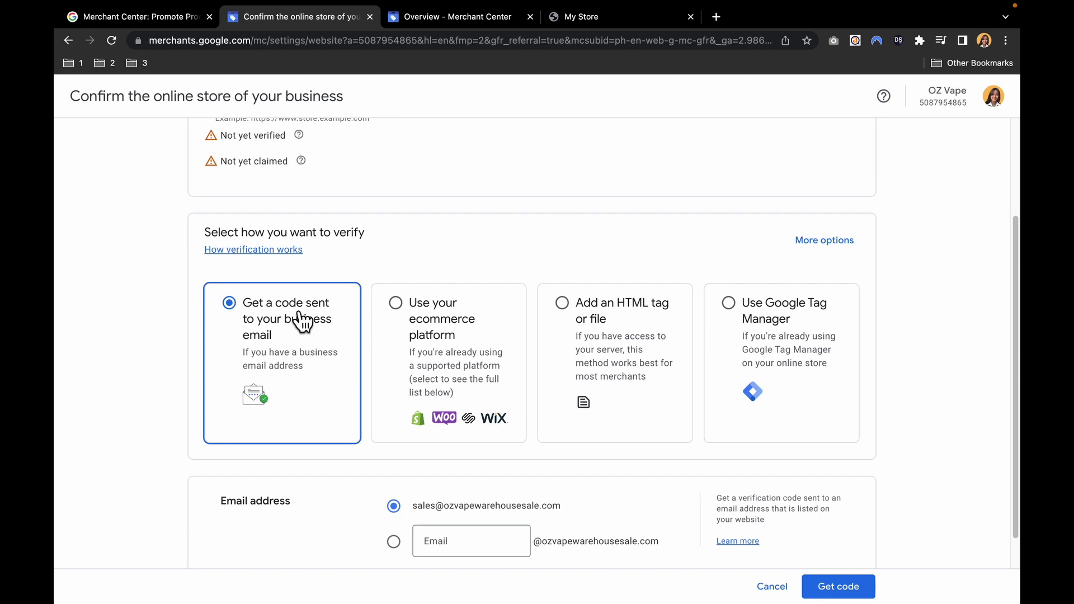
left_click(487, 353)
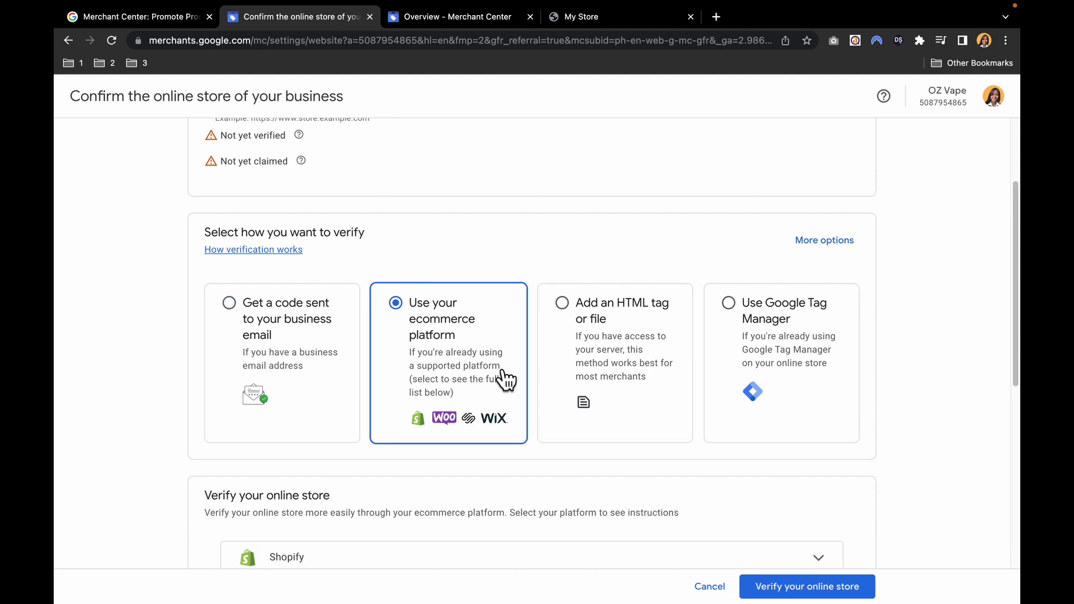
left_click(610, 355)
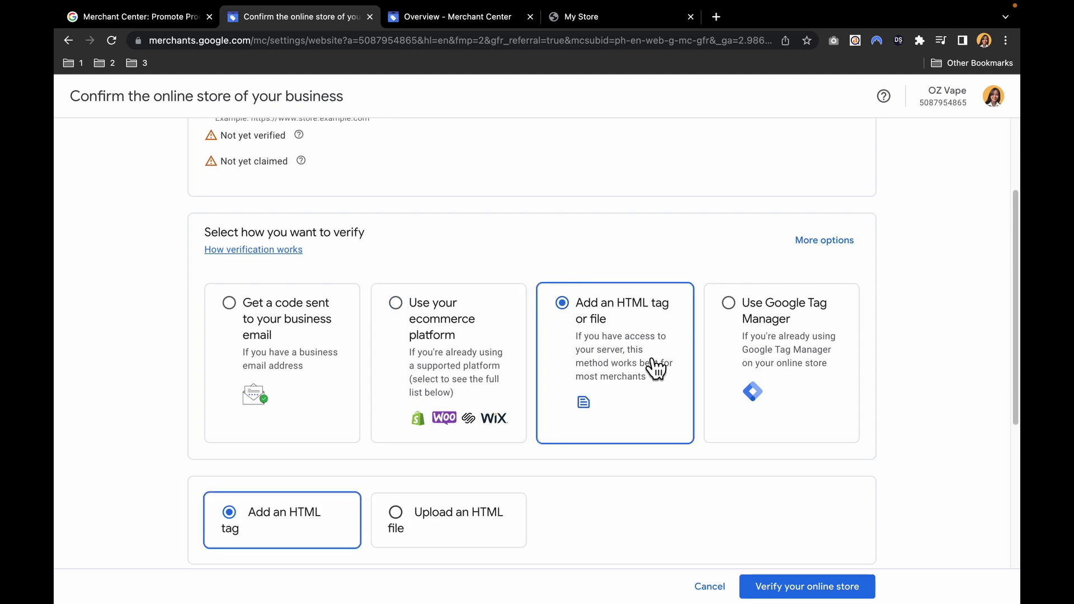
left_click(778, 385)
scroll(616, 380, "down", 2)
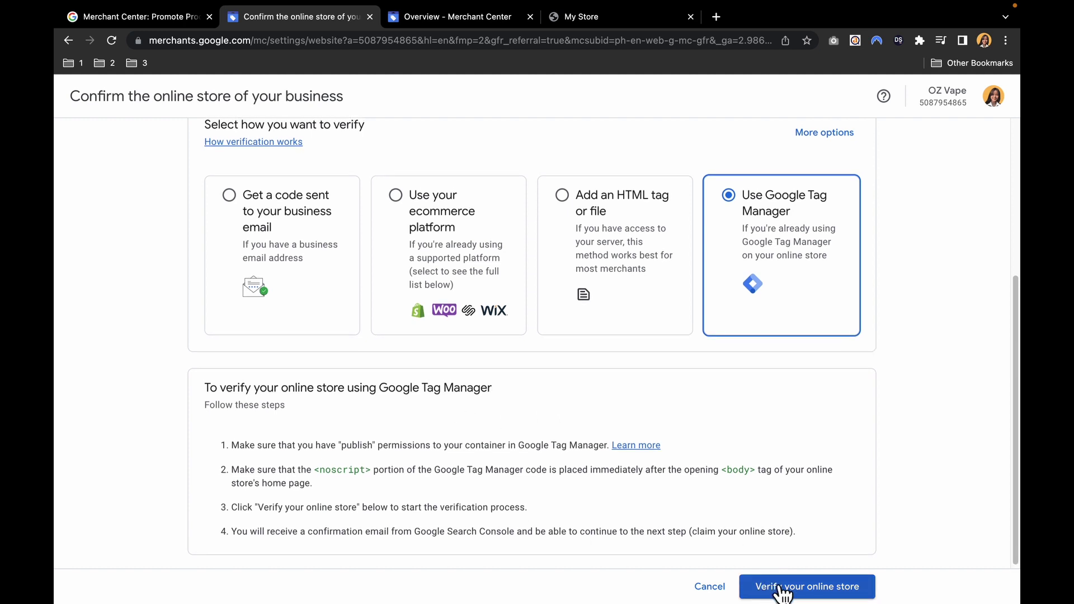
left_click(854, 587)
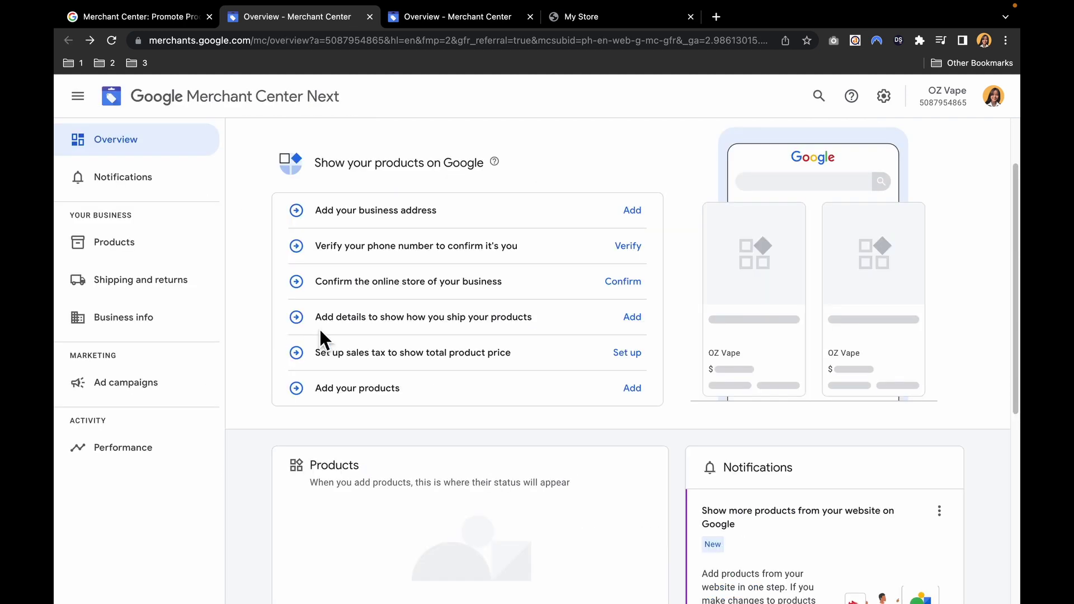
Add Algeria, Angola and Argentina as shipping countries.
left_click_drag(317, 317, 540, 324)
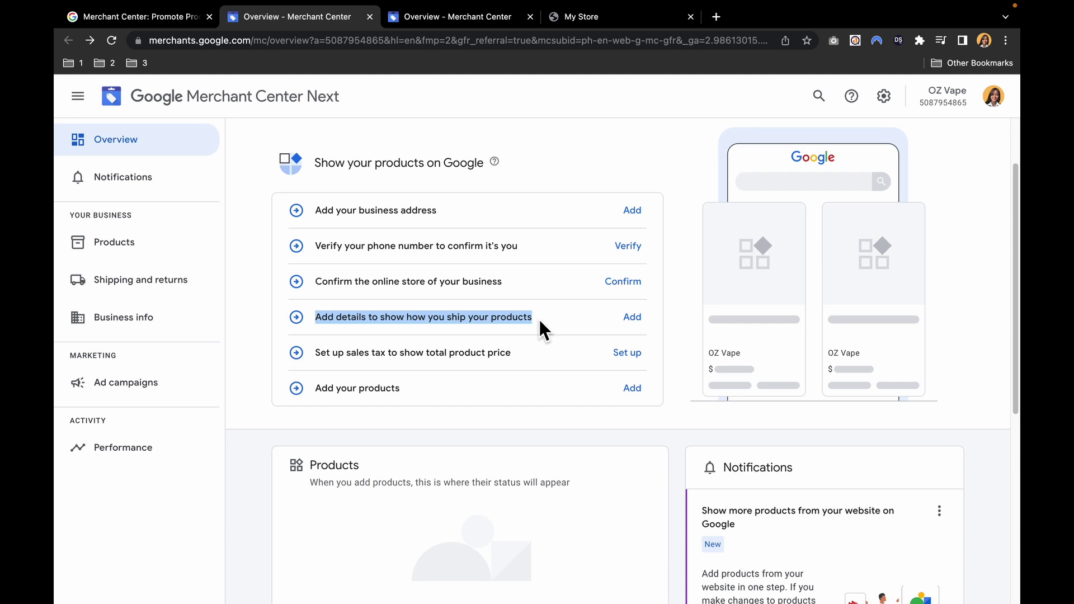
left_click(634, 318)
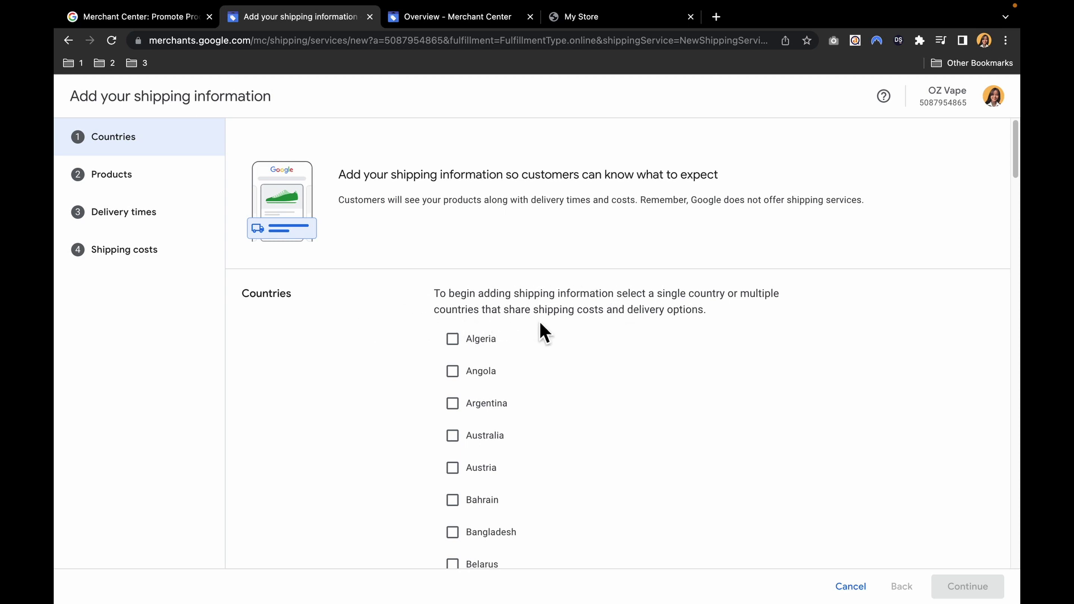
scroll(536, 348, "down", 1)
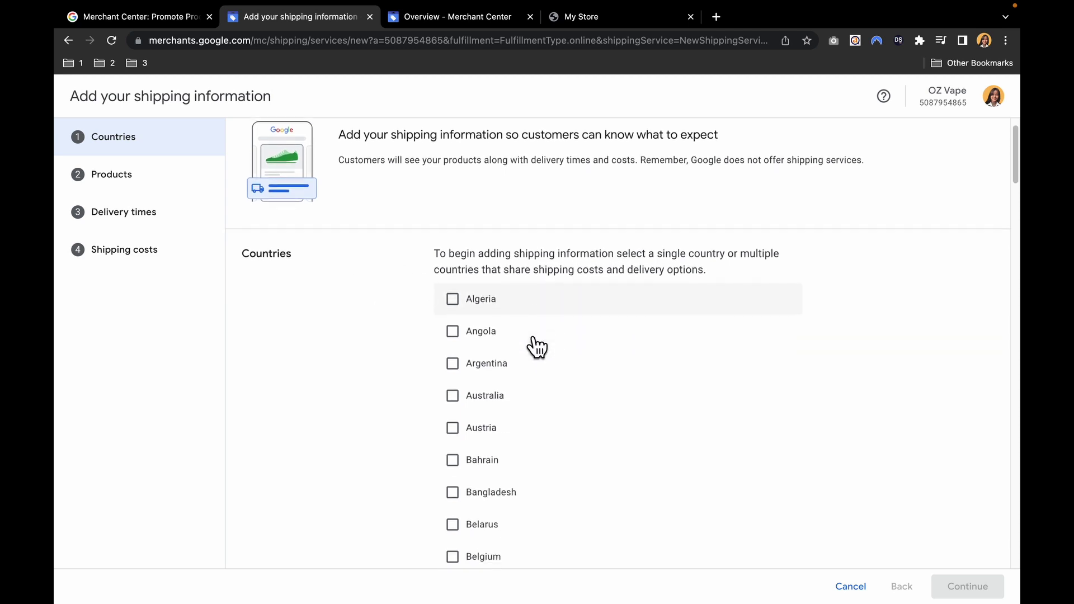
left_click(453, 302)
left_click(453, 331)
left_click(453, 364)
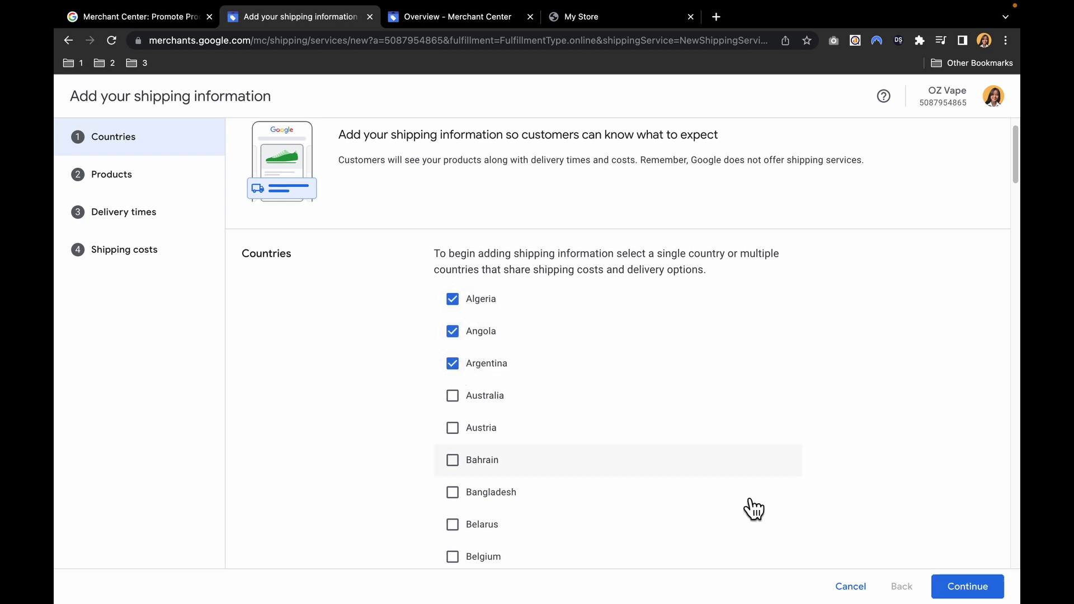
left_click(982, 588)
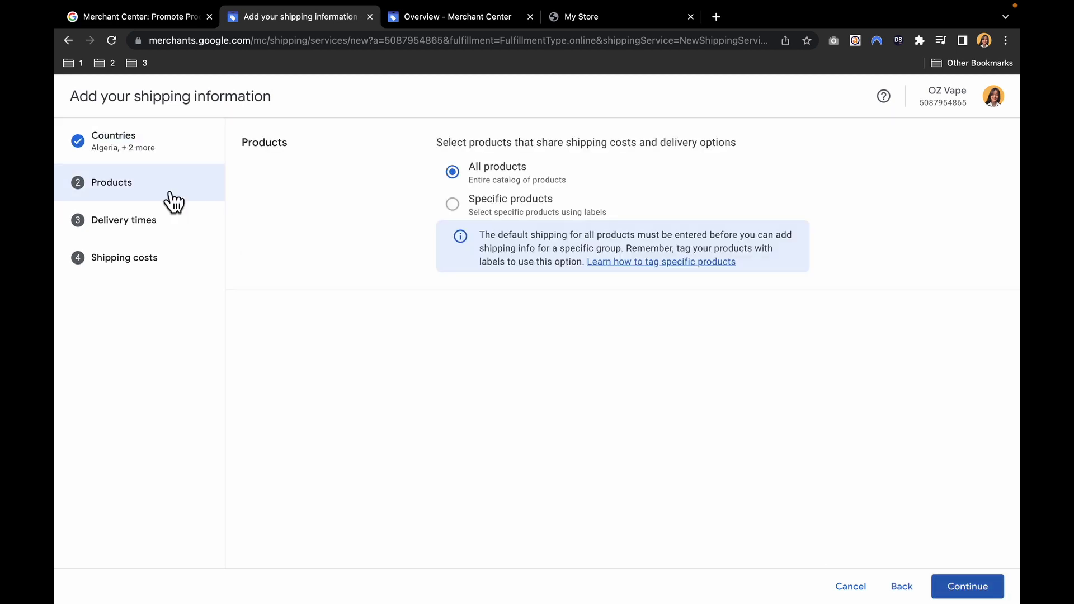
Apply the shipping settings to all products and continue to delivery times.
left_click_drag(530, 148, 736, 154)
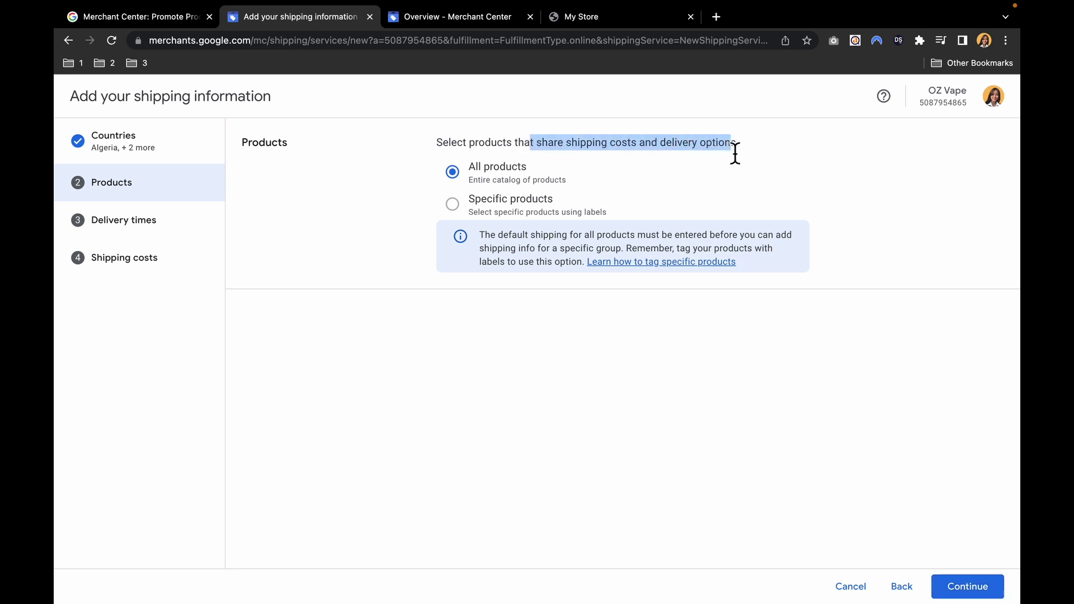
left_click(450, 174)
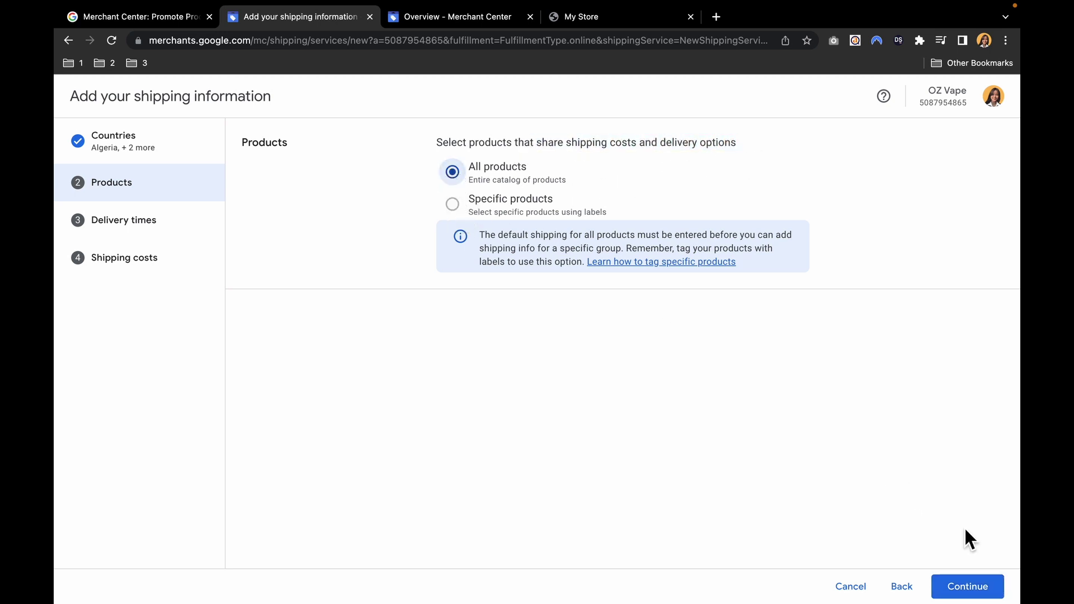
left_click(983, 587)
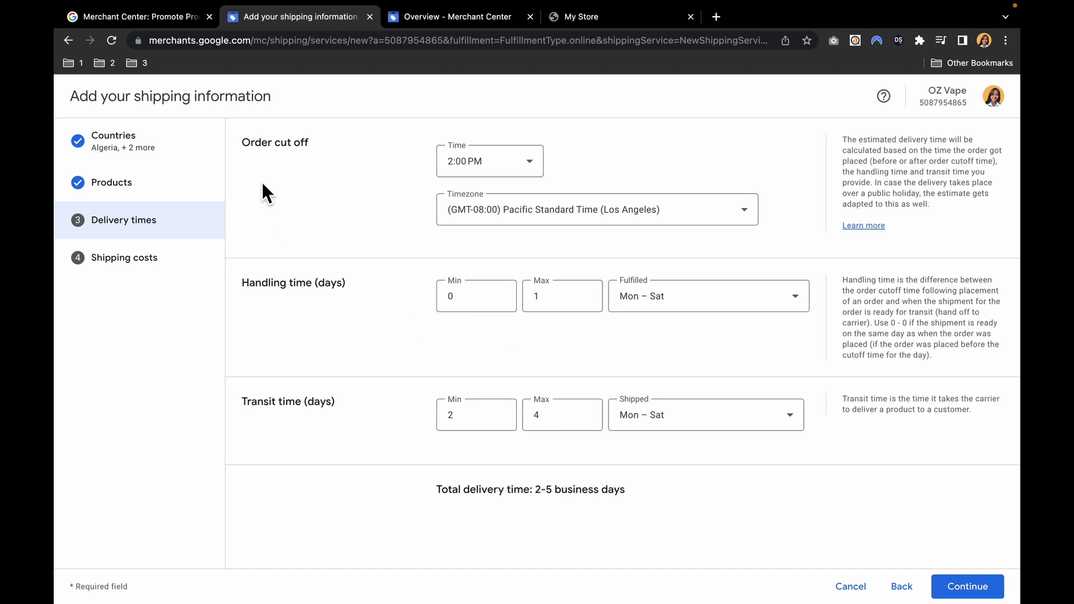
Keep the 2:00 PM order cutoff and set handling days to Mon – Sun.
left_click(458, 168)
left_click(487, 168)
left_click(487, 168)
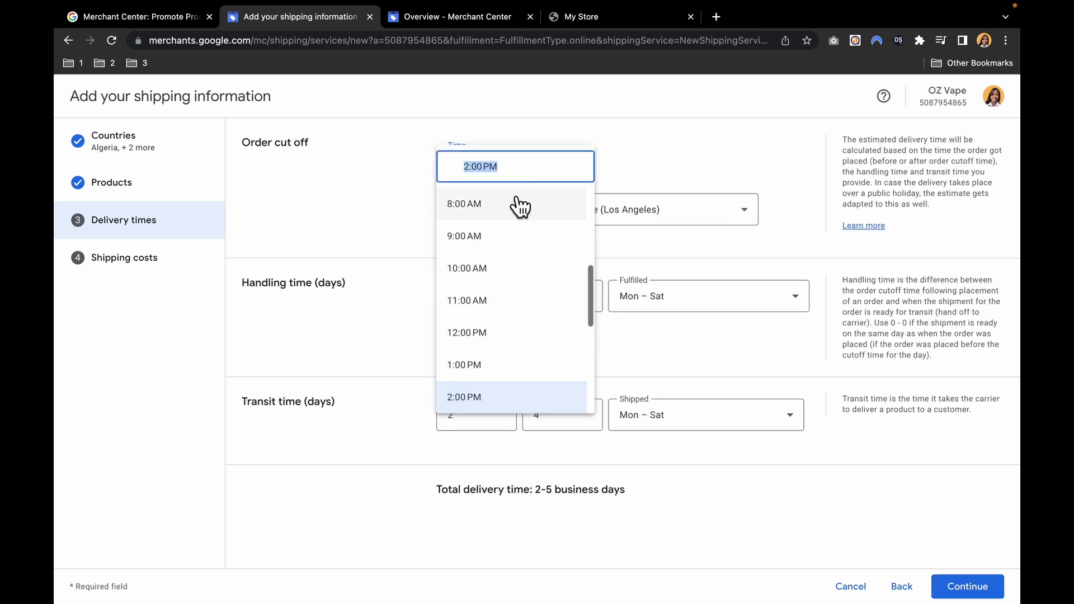
scroll(560, 280, "down", 3)
scroll(534, 343, "up", 8)
left_click(399, 231)
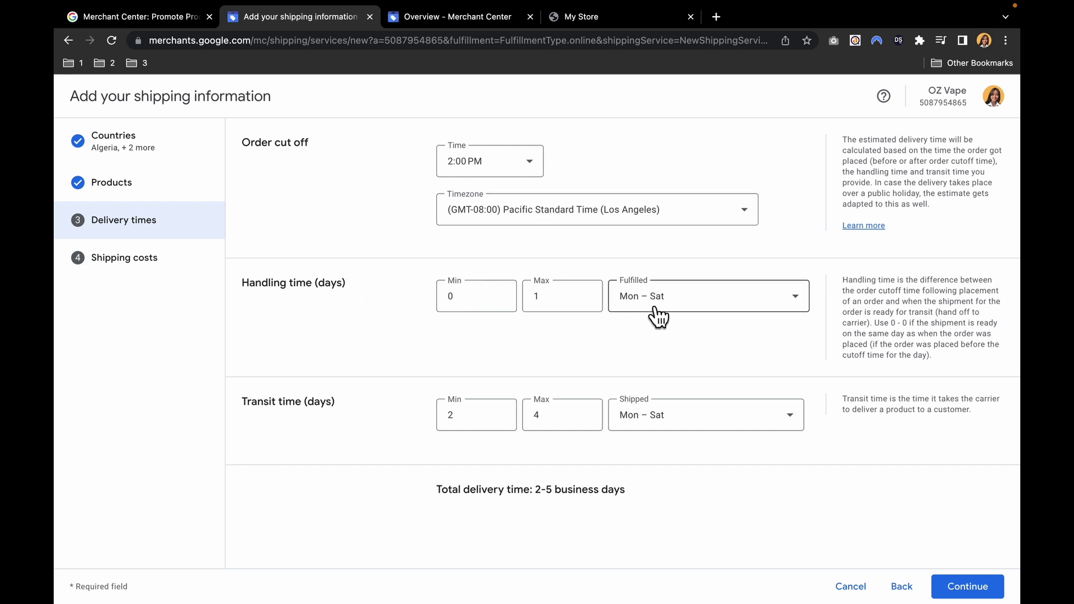
left_click(713, 306)
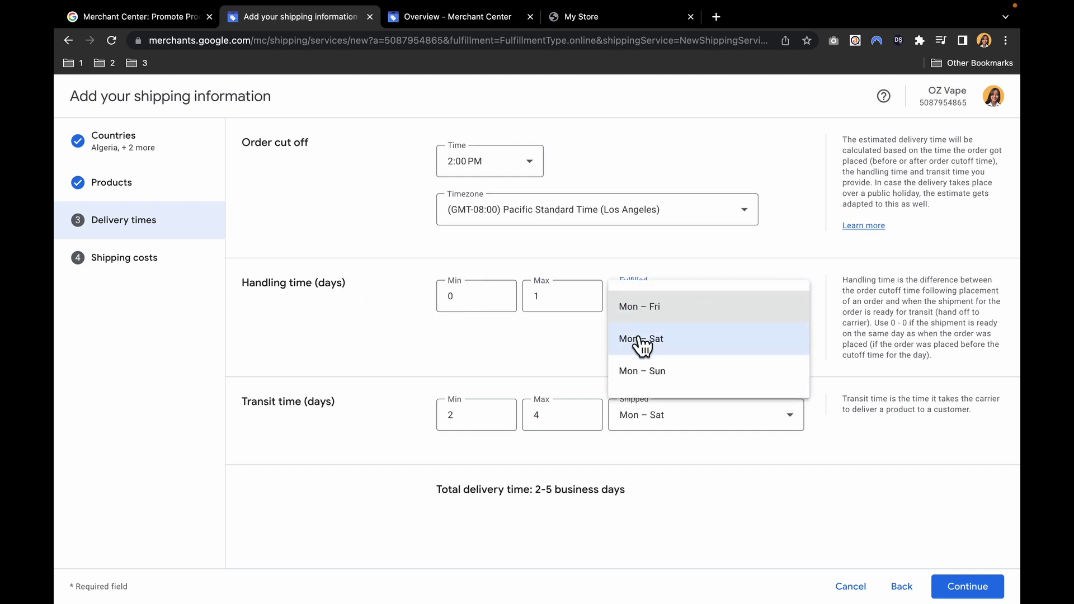
left_click(666, 372)
left_click(674, 309)
left_click(586, 373)
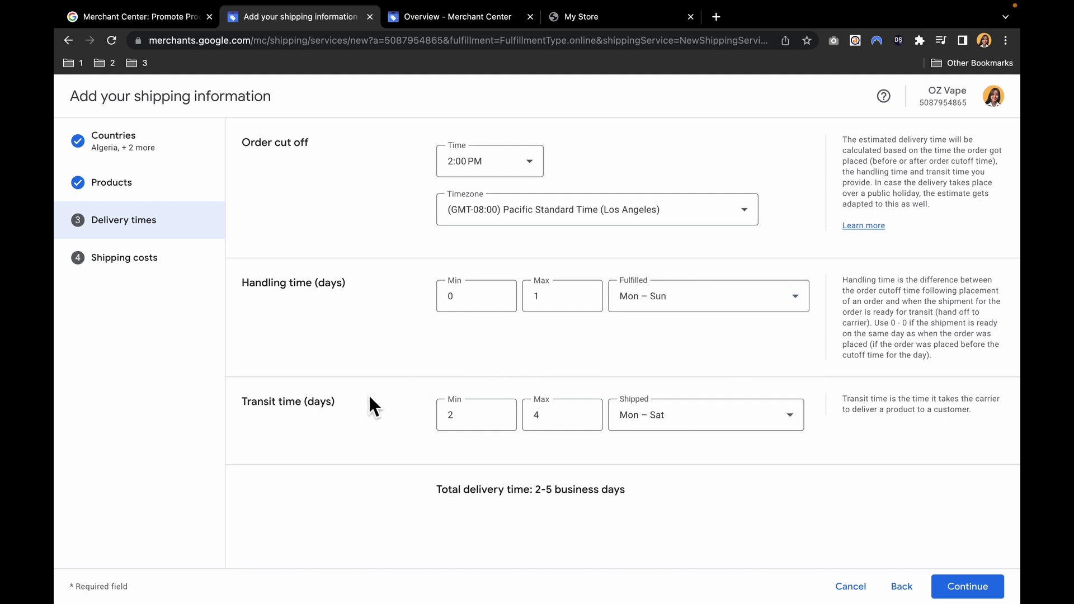
Review the transit time and 2-5 business day delivery total, then continue to shipping costs.
left_click_drag(265, 412, 345, 412)
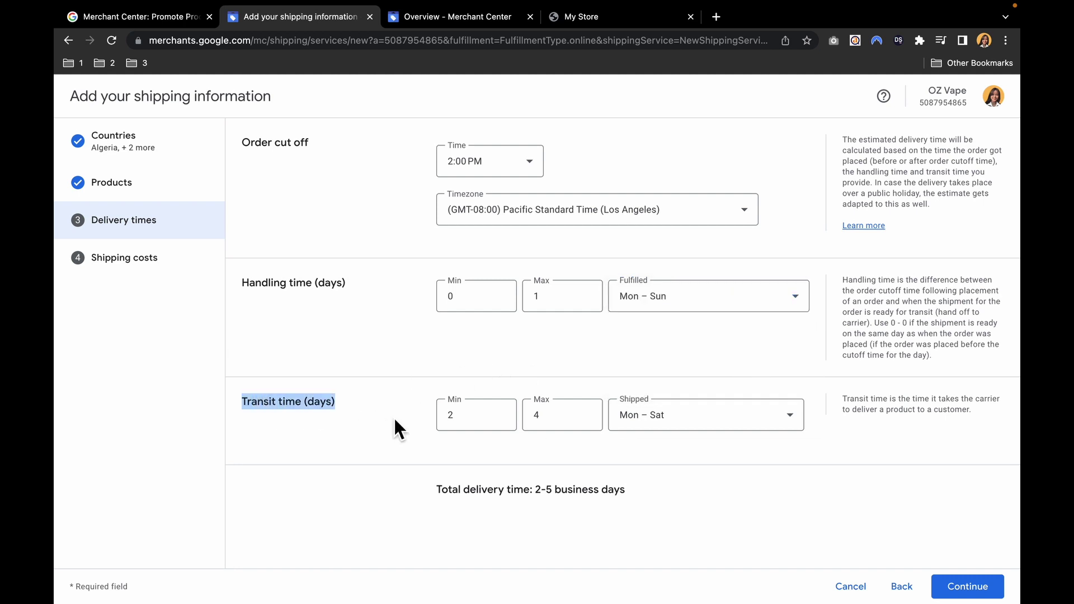
left_click(539, 428)
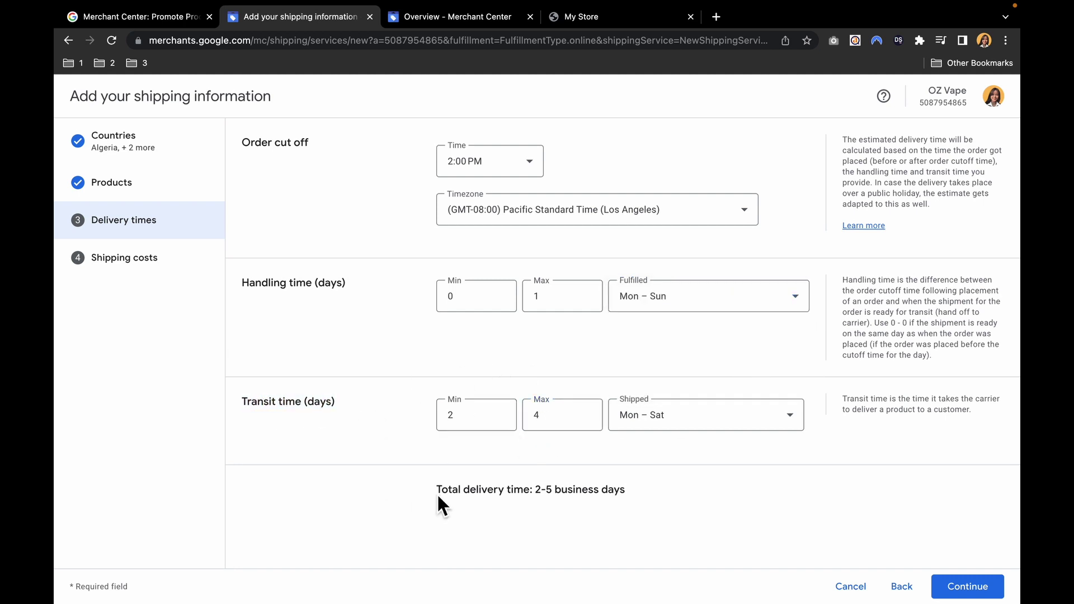
left_click_drag(430, 503, 692, 511)
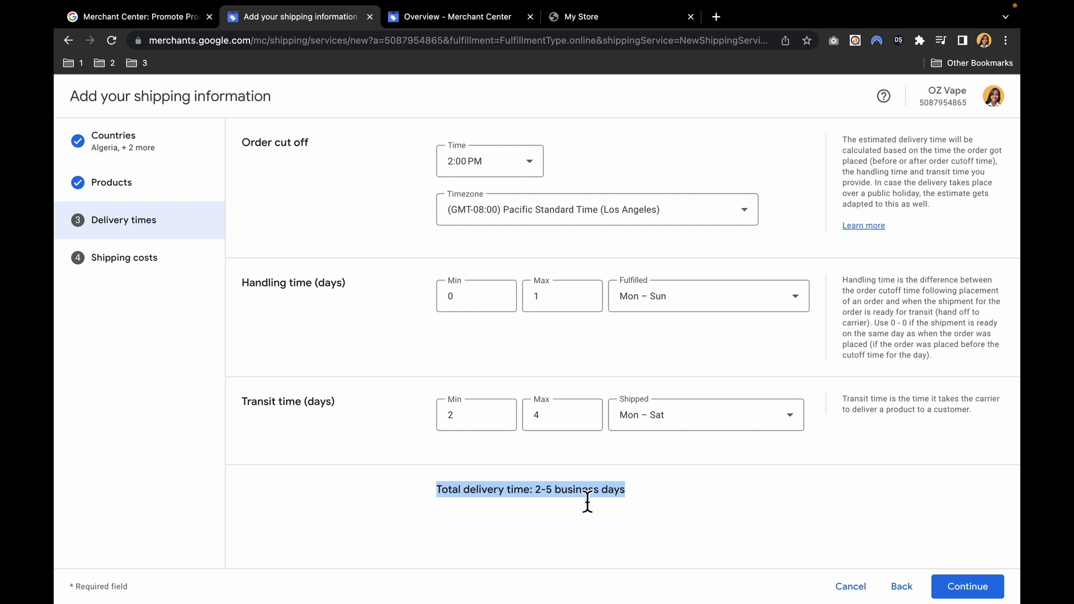
left_click(697, 503)
left_click_drag(869, 496, 580, 413)
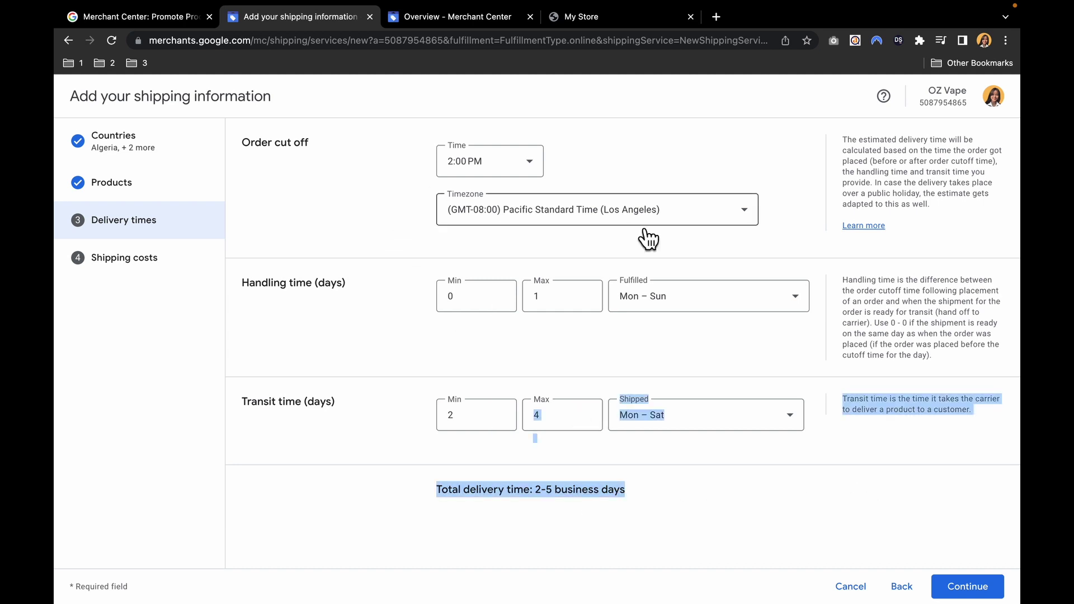
left_click(896, 521)
left_click(983, 585)
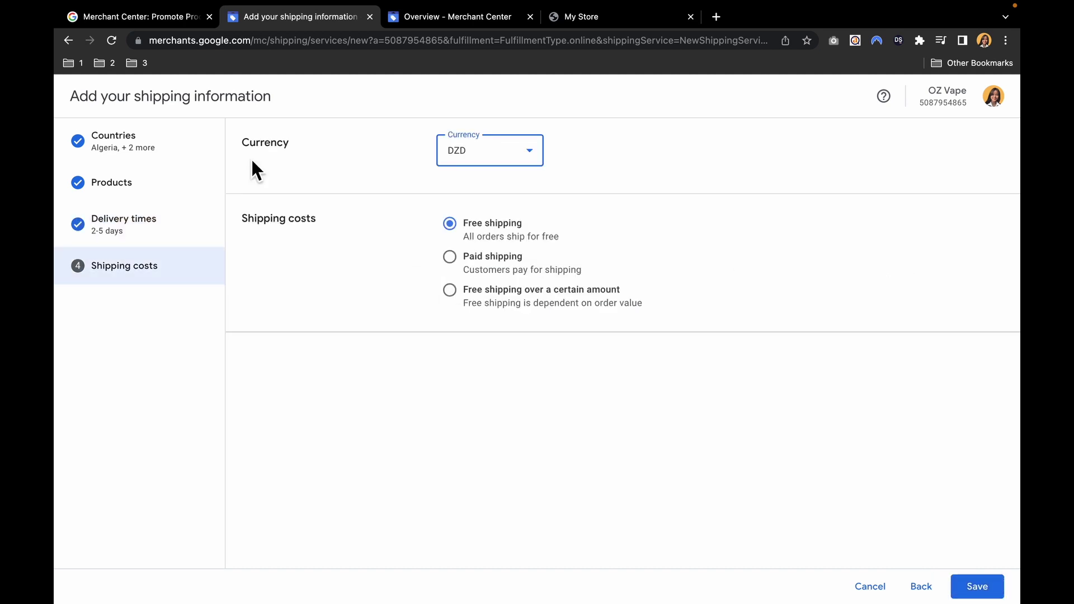
Use USD as shipping currency with free shipping on all orders, and save.
left_click(452, 163)
type("usd")
key("Return")
left_click(447, 257)
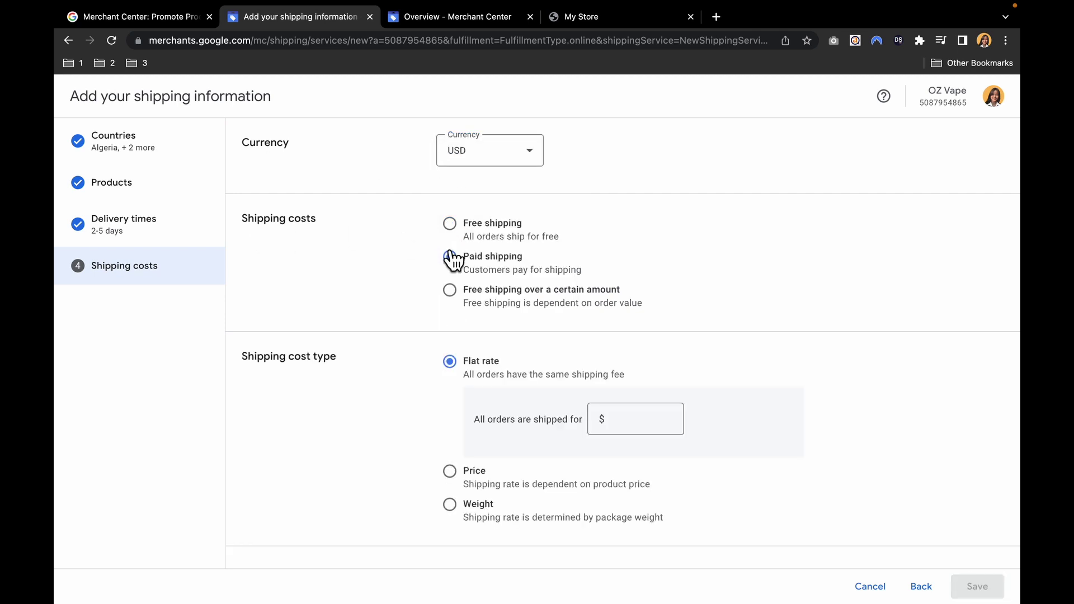
left_click(448, 290)
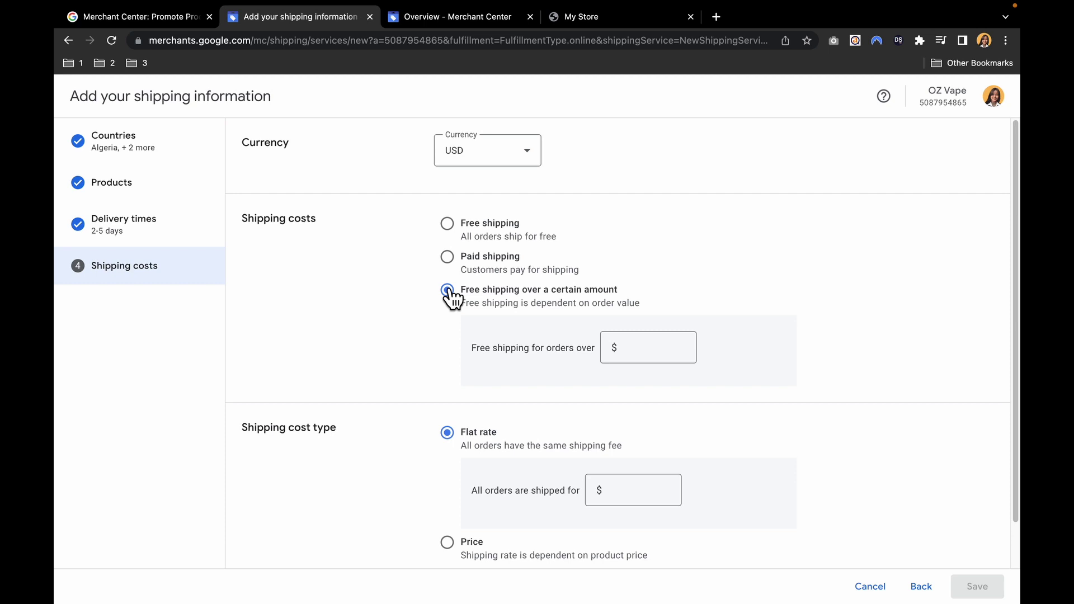
scroll(476, 314, "down", 1)
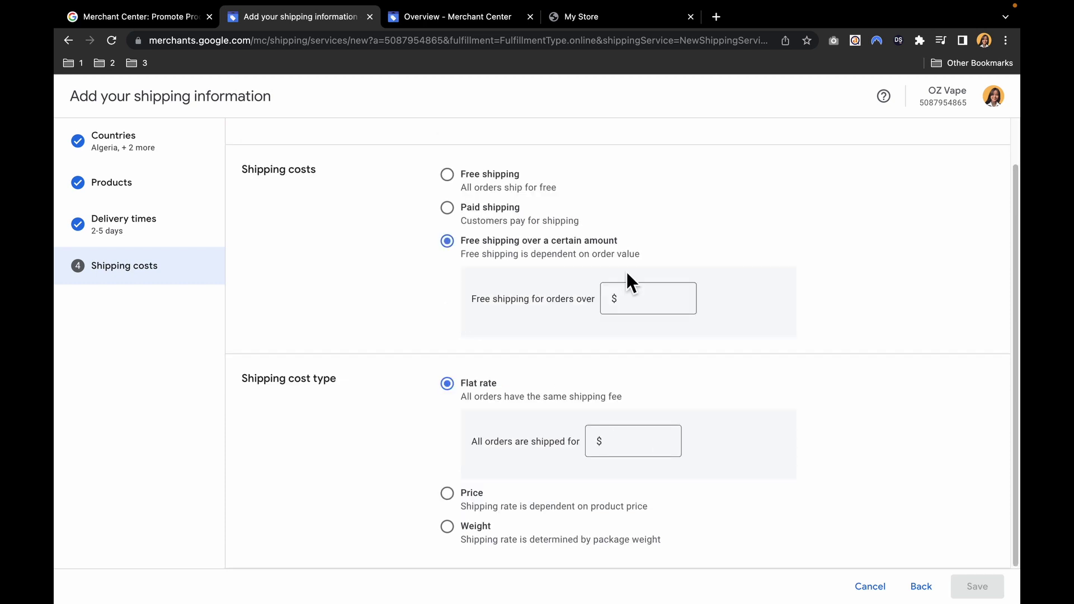
left_click(447, 223)
left_click(986, 585)
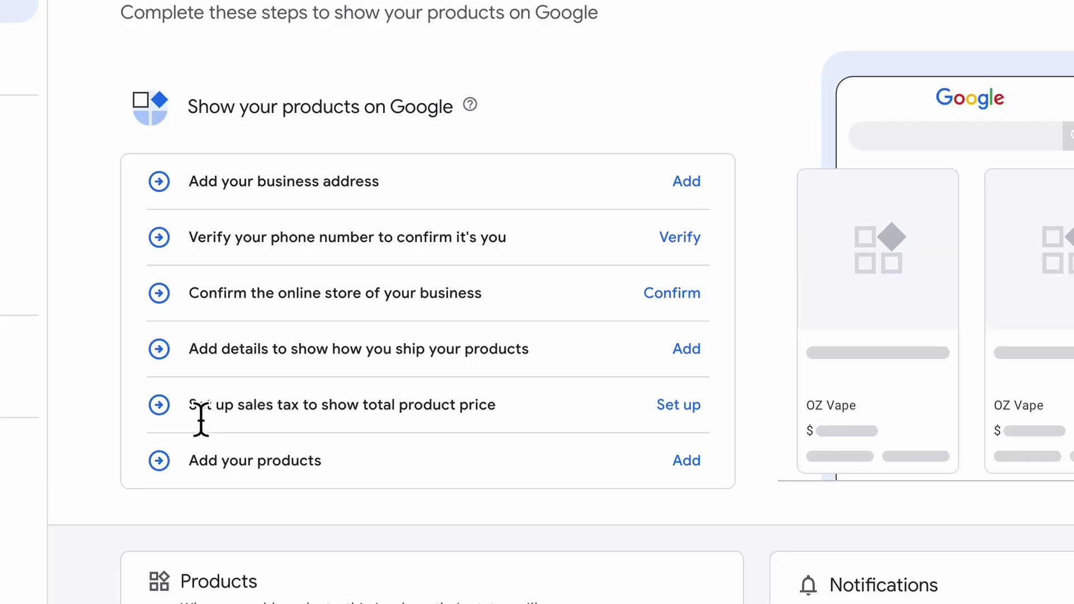
left_click_drag(322, 408, 505, 425)
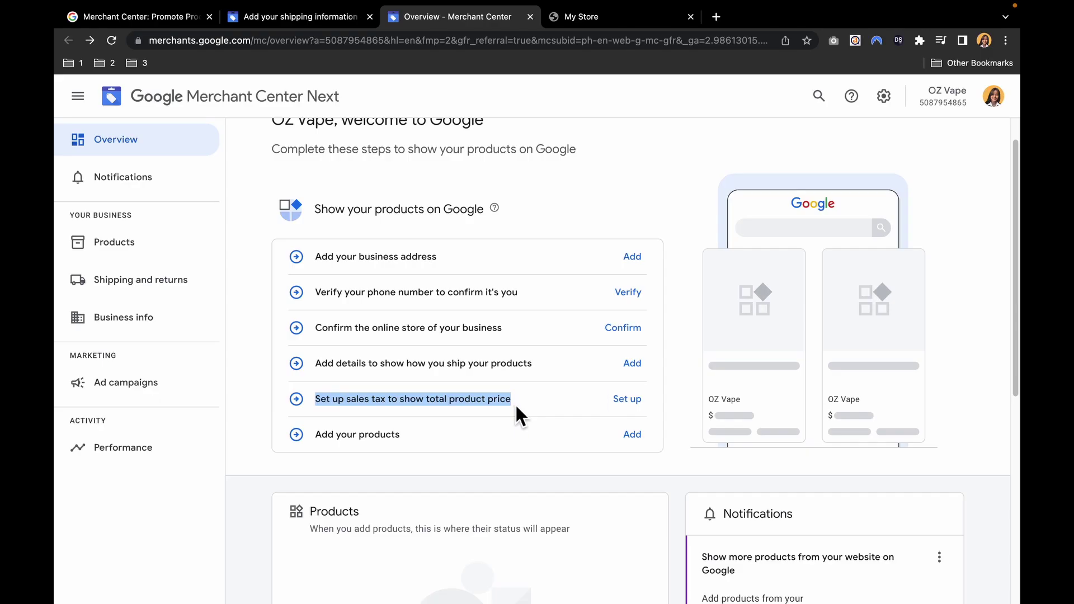
left_click(678, 408)
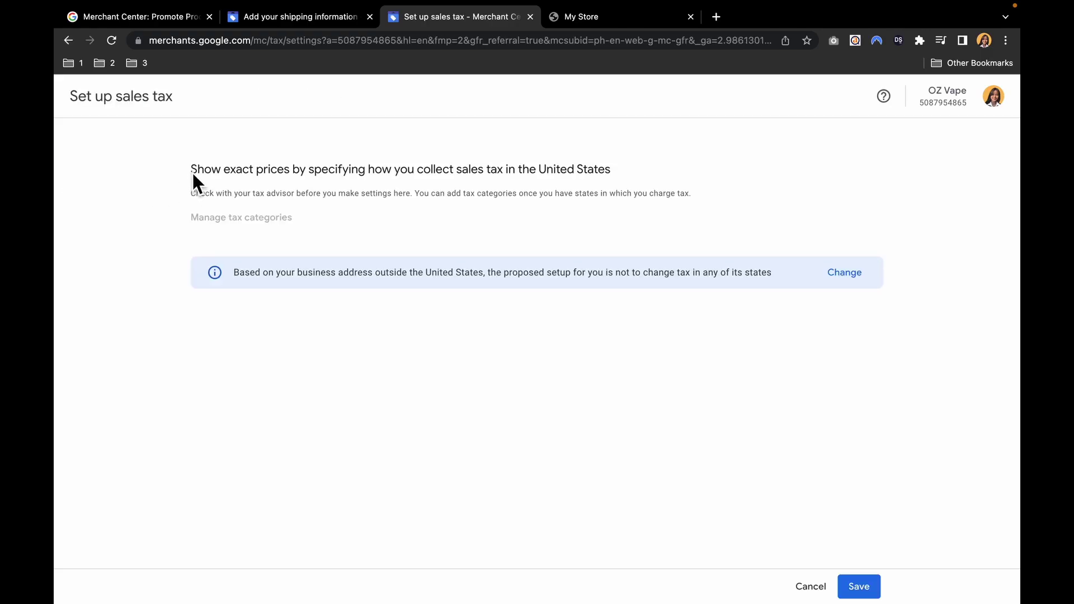
left_click_drag(192, 174, 576, 183)
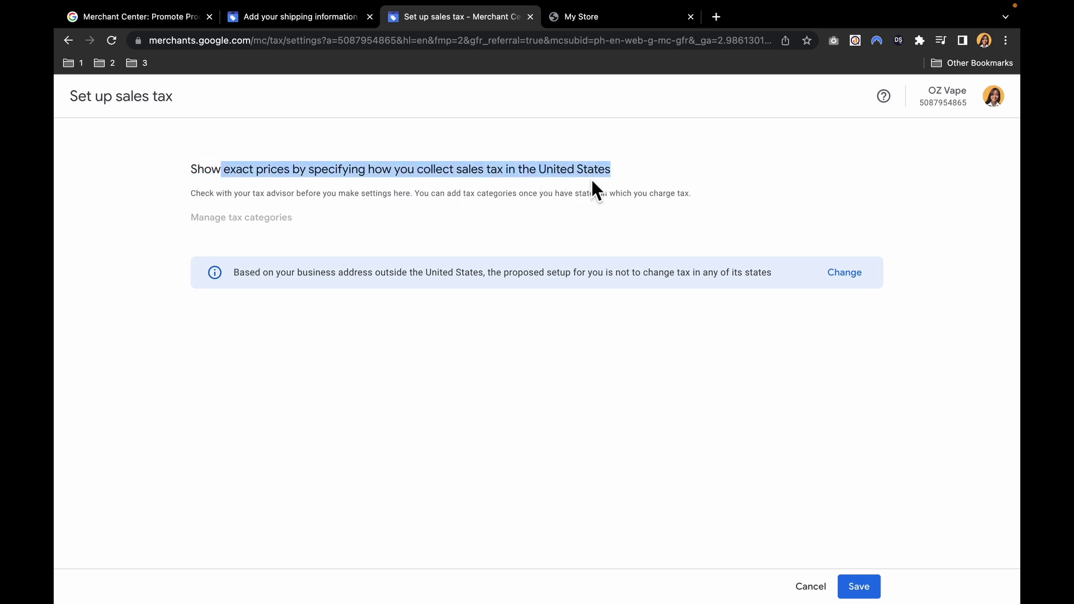
left_click(356, 378)
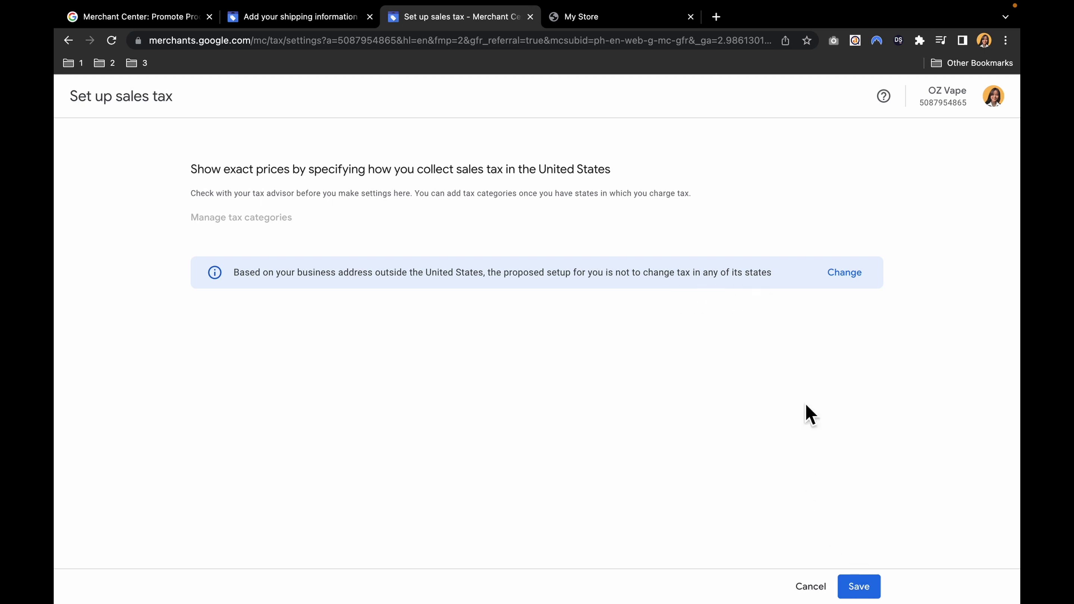
left_click(859, 587)
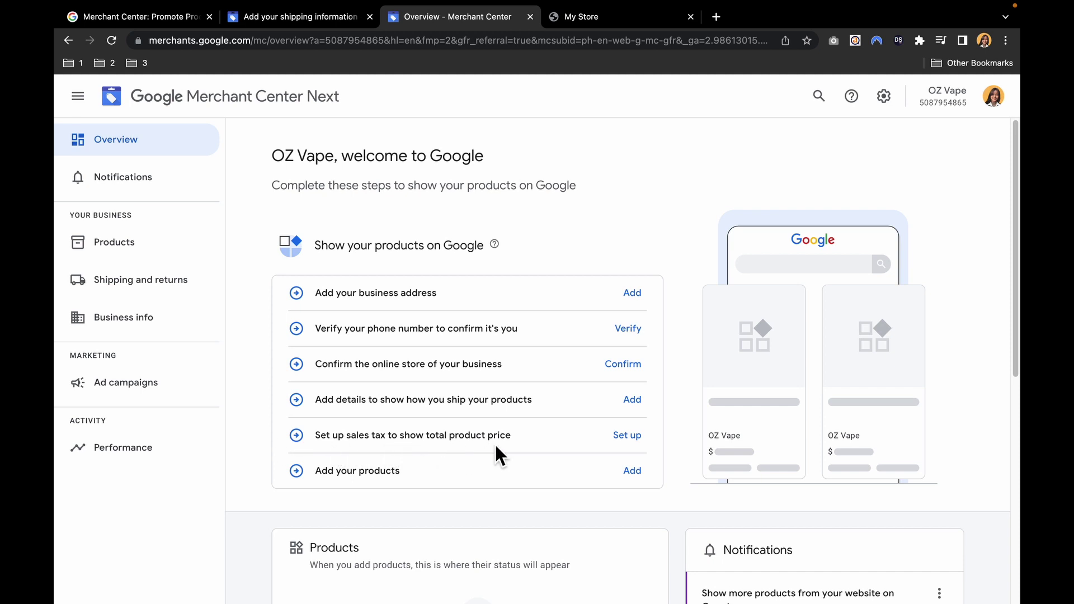
Reopen the sales tax setup and save it without changing tax in any US state.
left_click(627, 436)
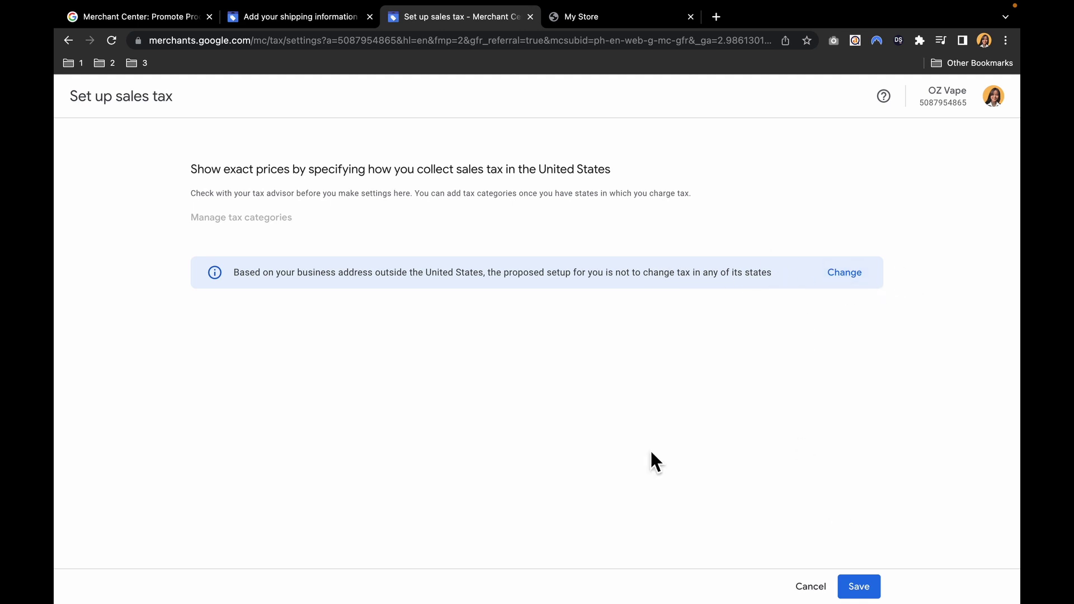
left_click(859, 587)
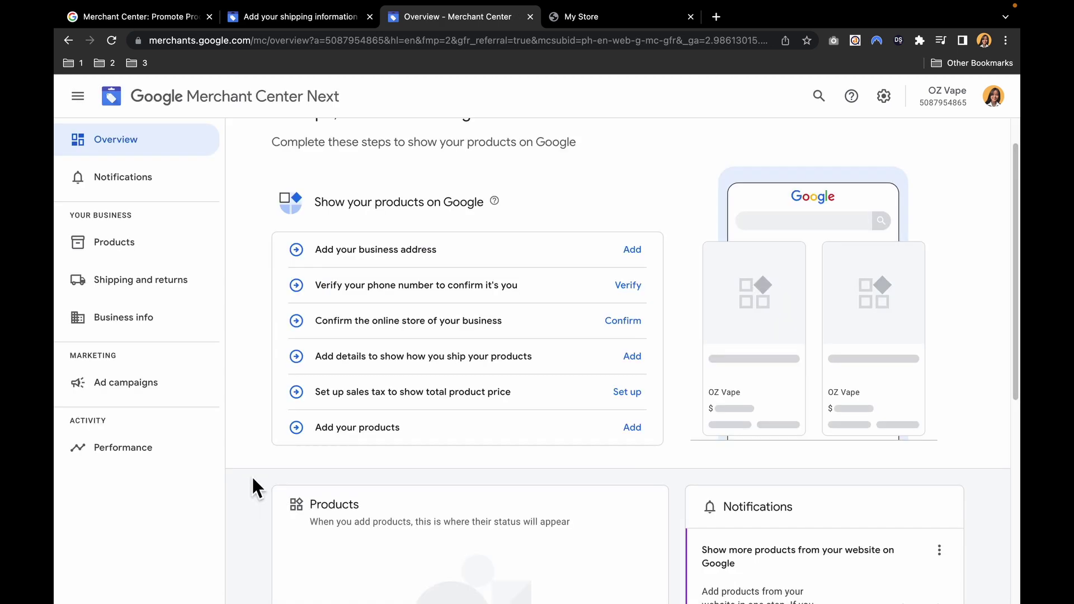
Choose adding products one by one instead of from a file and proceed to the form.
left_click(324, 430)
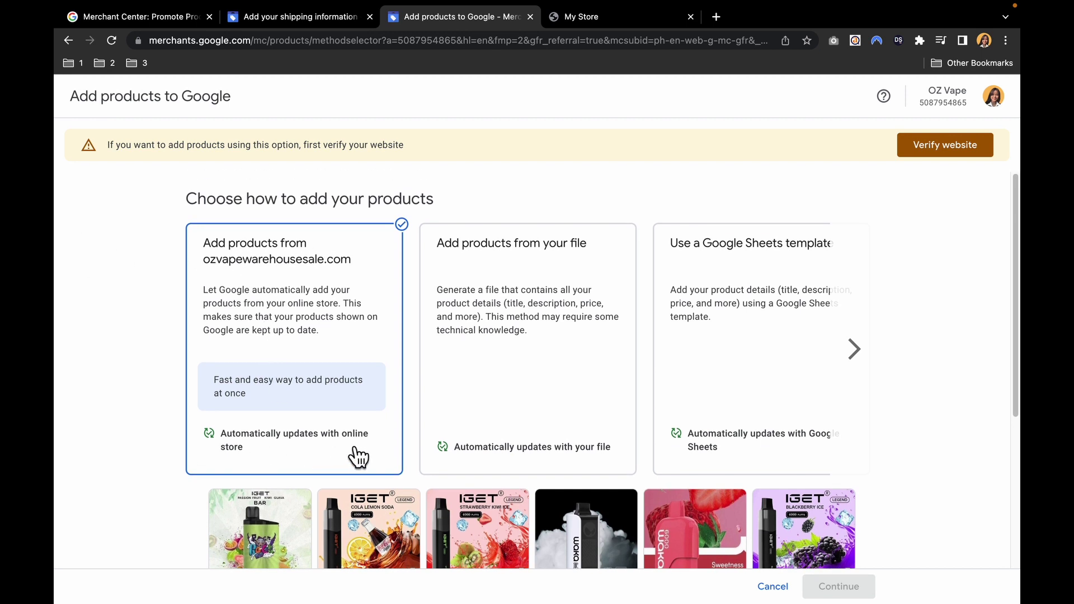
left_click(571, 427)
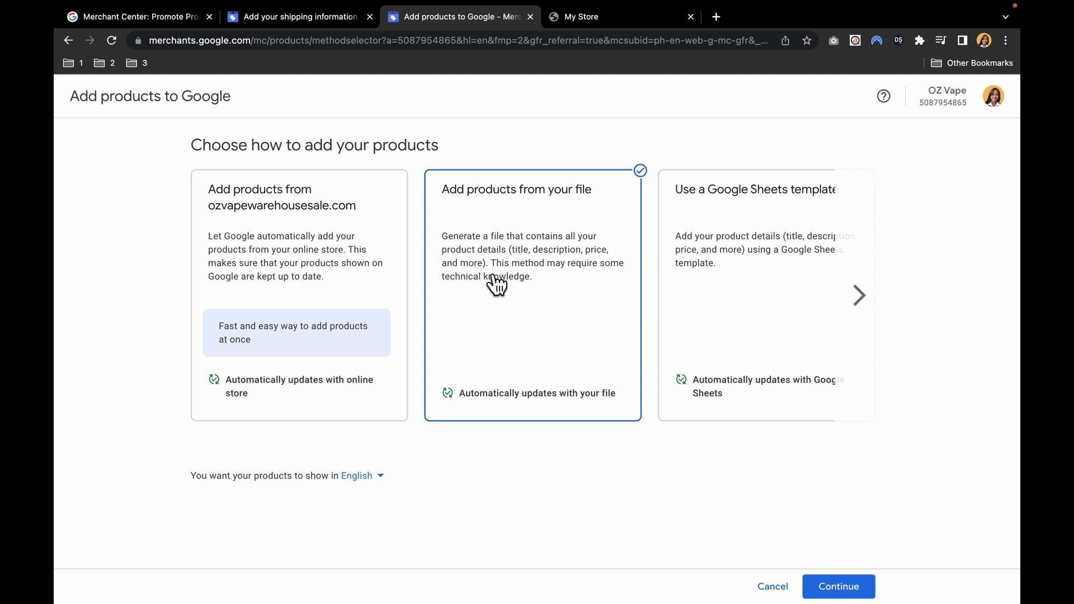
left_click(865, 299)
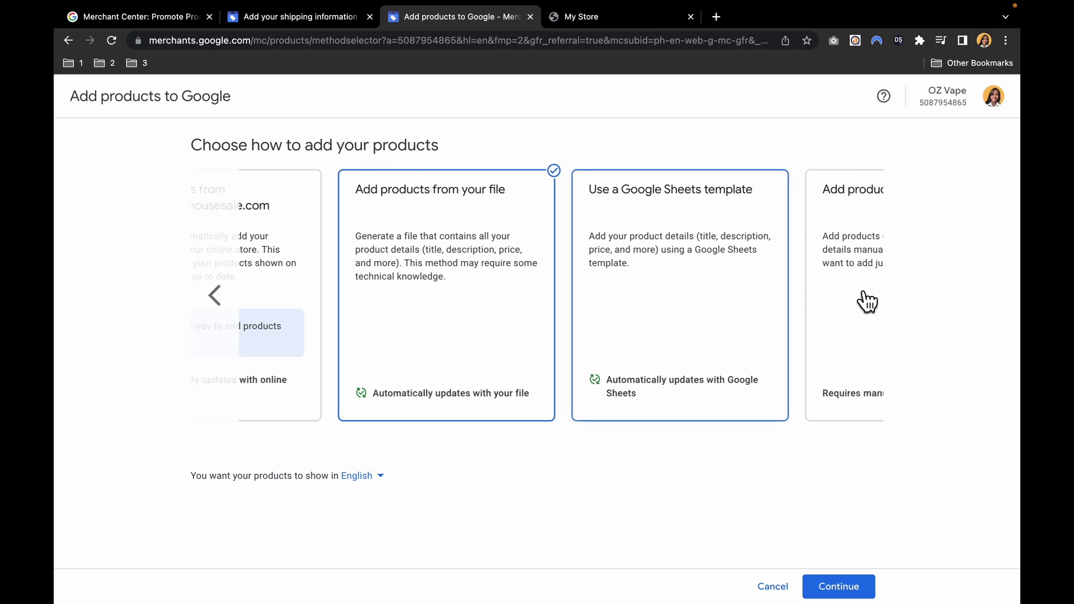
left_click(787, 332)
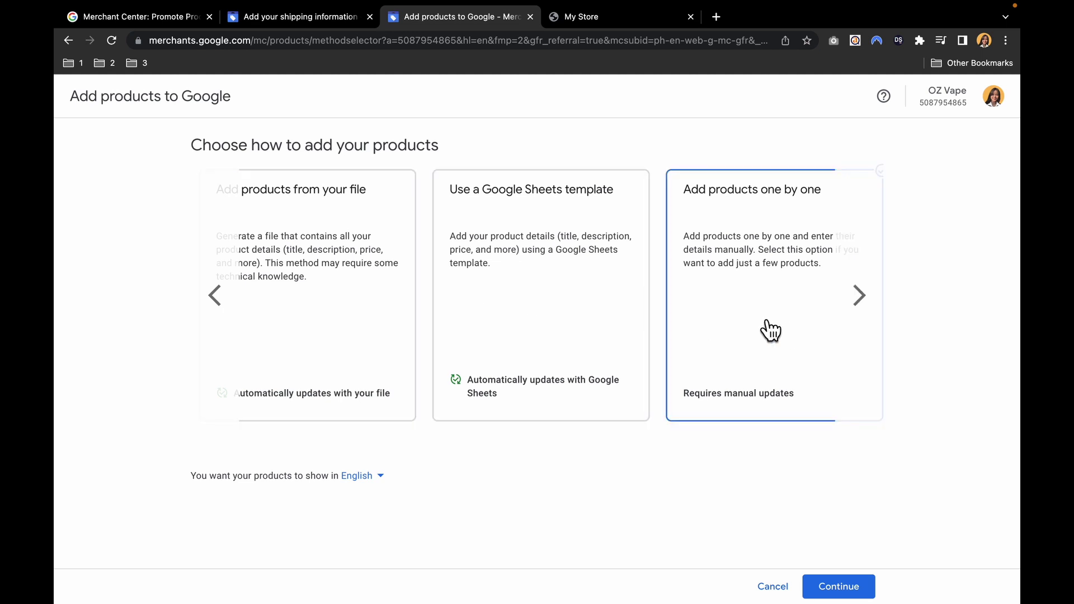
left_click(839, 587)
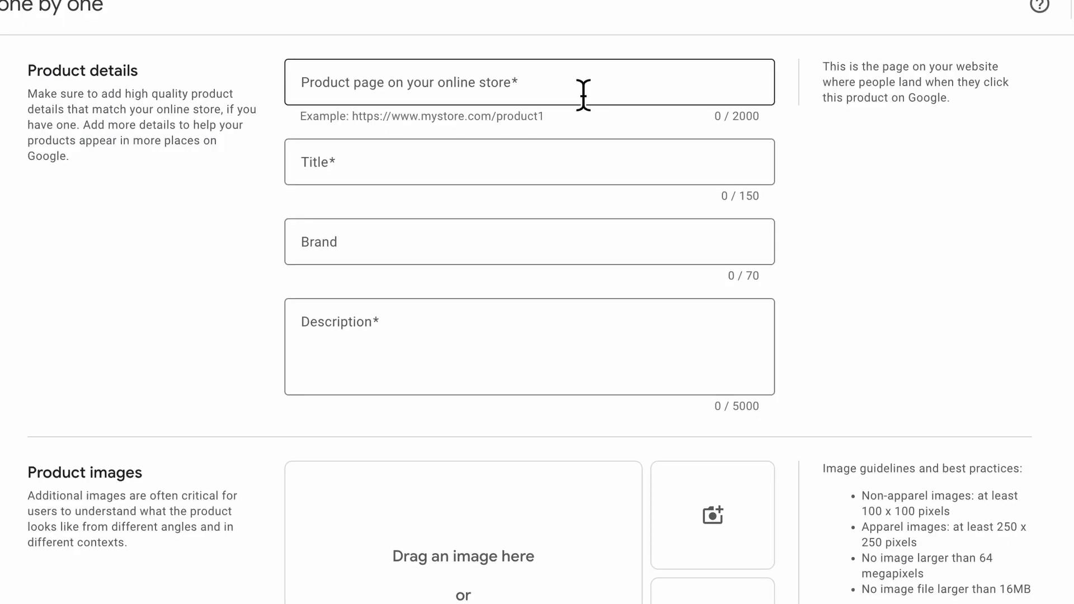
left_click(446, 161)
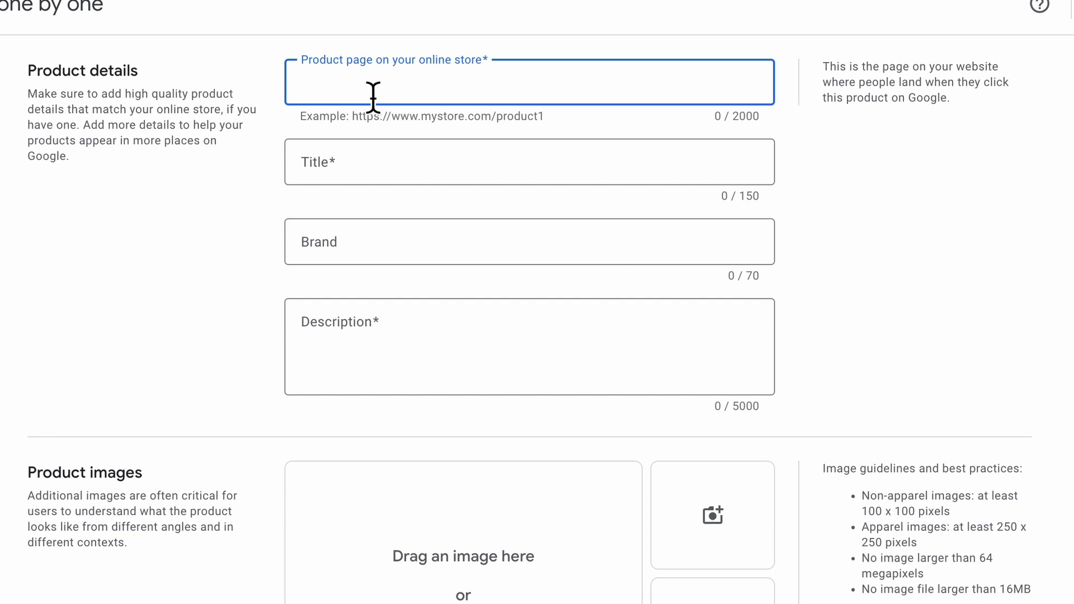
type("o")
key("BackSpace")
type("https://ozvapewarehousesale.com/")
left_click(368, 172)
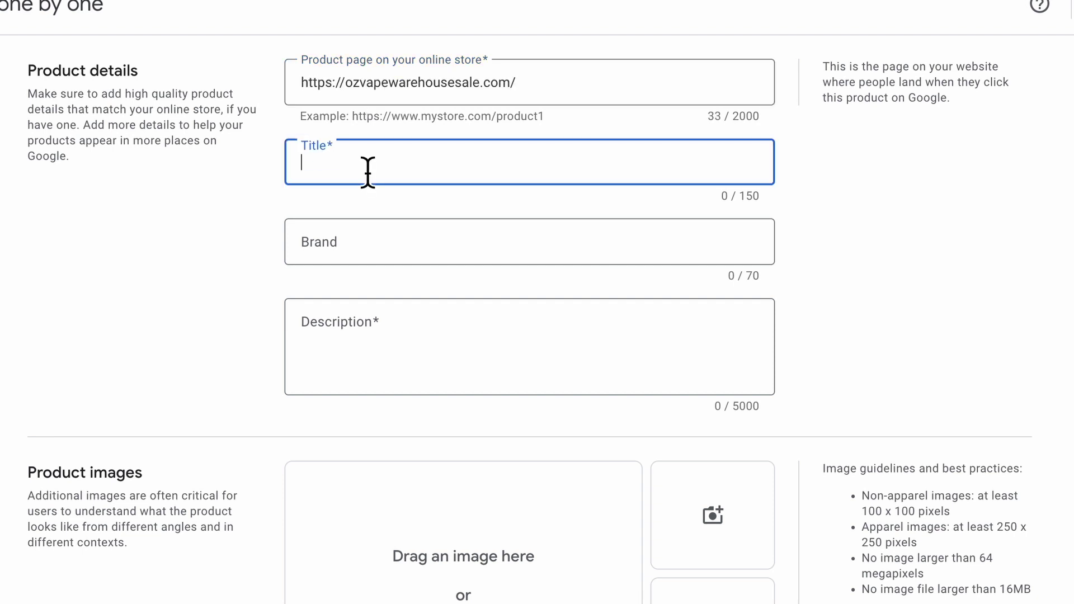
type("Jacket")
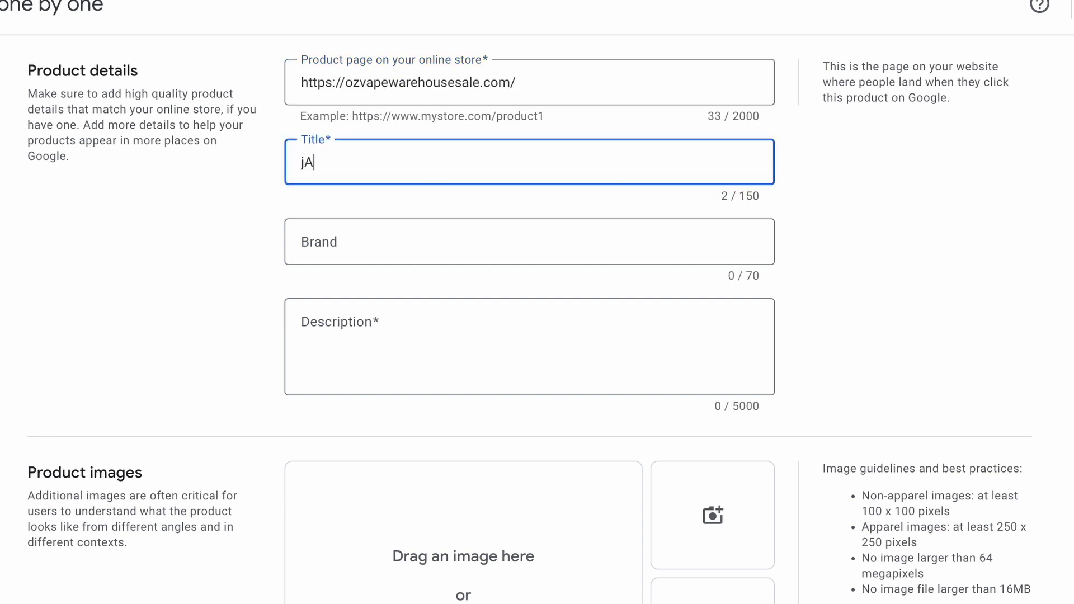
left_click(430, 244)
left_click(387, 347)
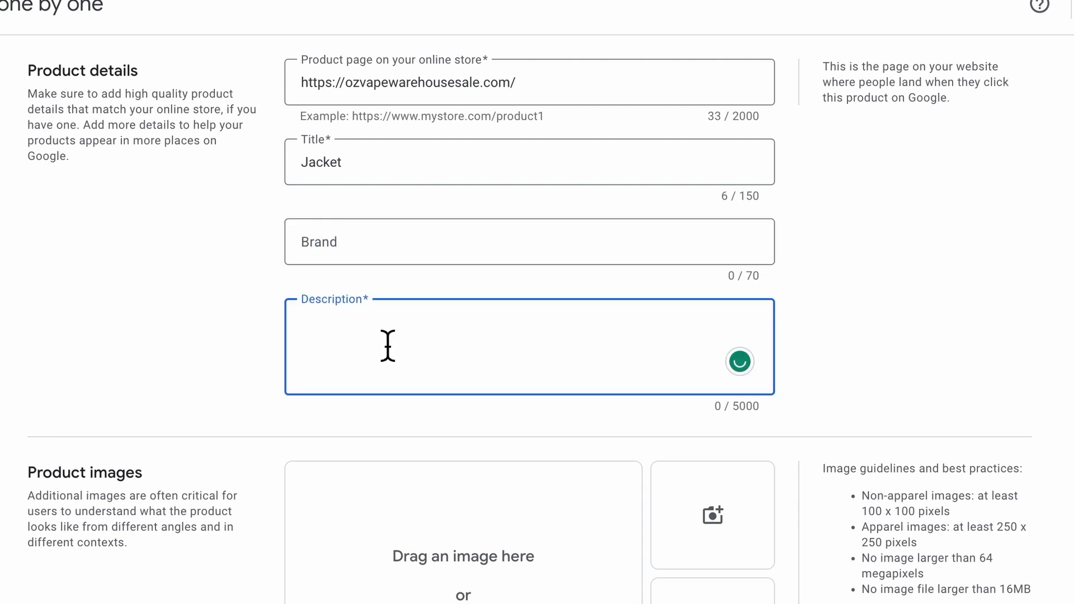
type("Cozy")
scroll(223, 481, "down", 2)
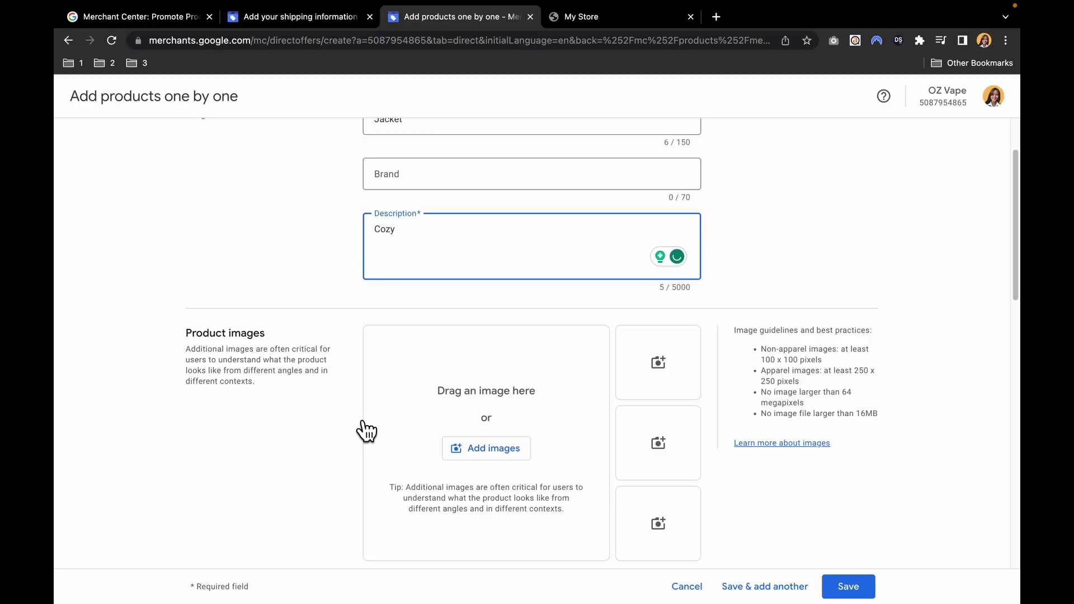
scroll(335, 391, "down", 1)
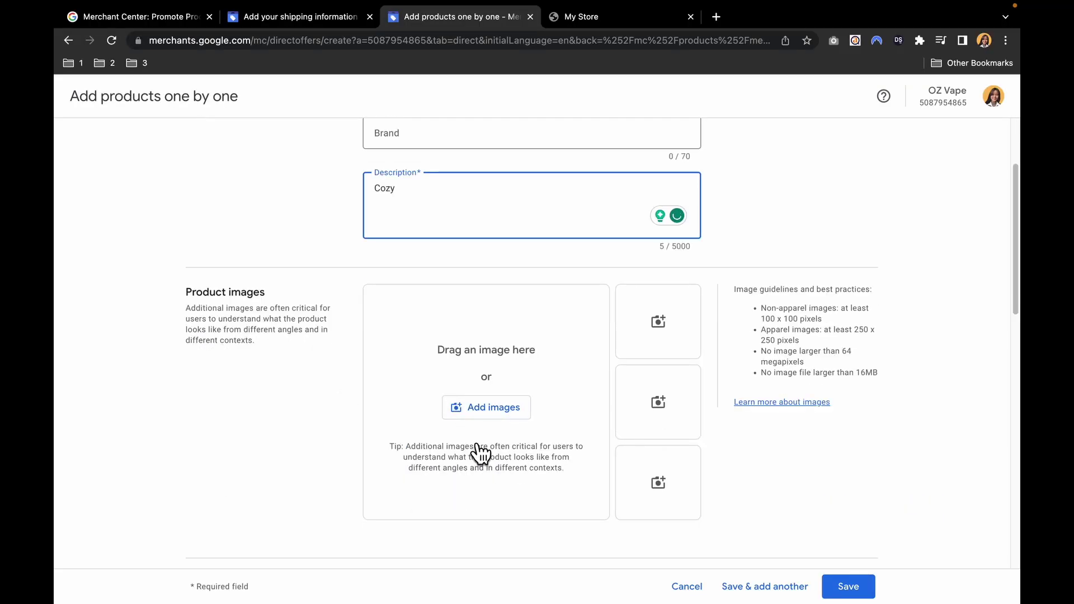
scroll(480, 451, "down", 6)
left_click(451, 241)
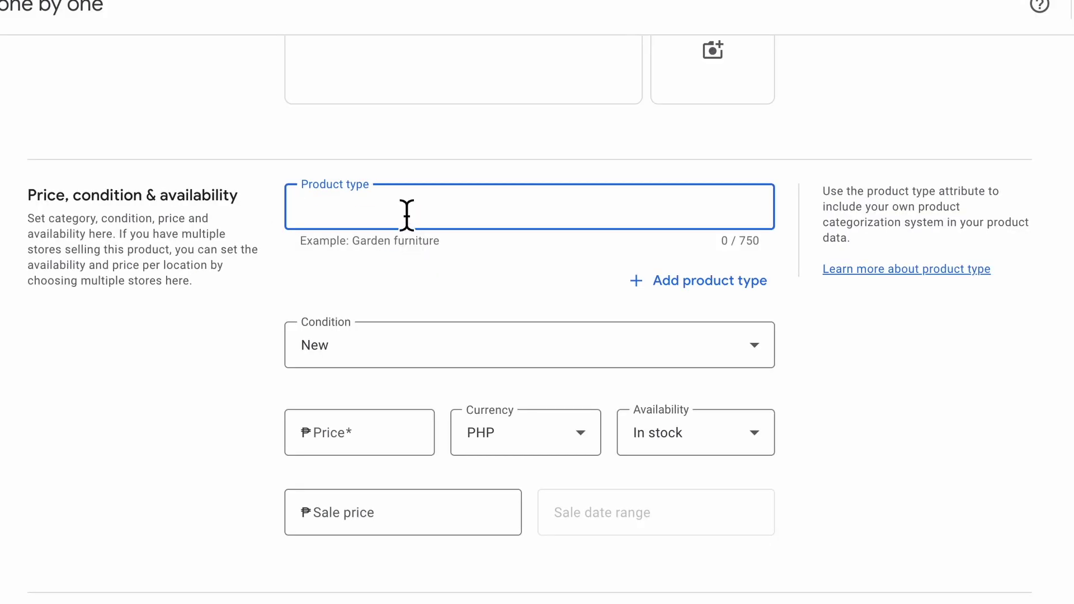
Set product type Clothing, condition New, and a price of 450 USD.
type("Clothing")
left_click(347, 358)
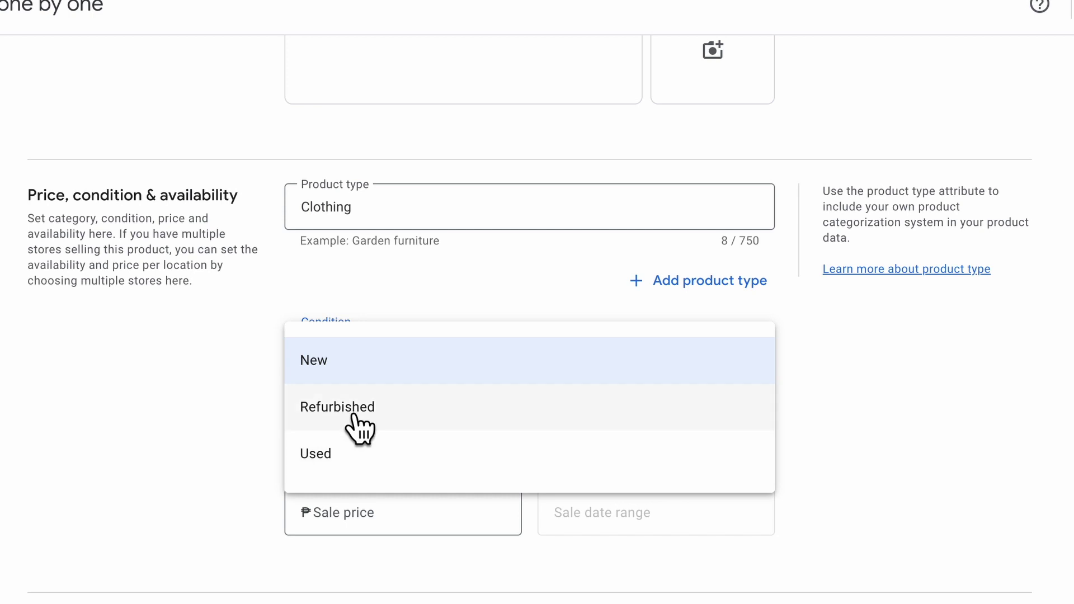
left_click(172, 463)
left_click(377, 441)
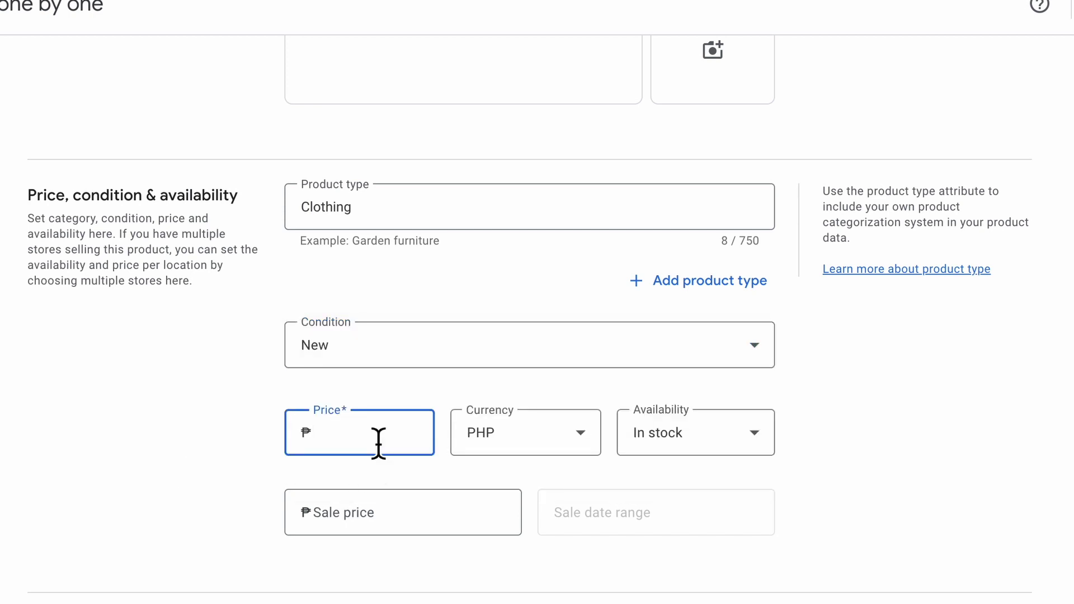
type("450")
left_click(585, 442)
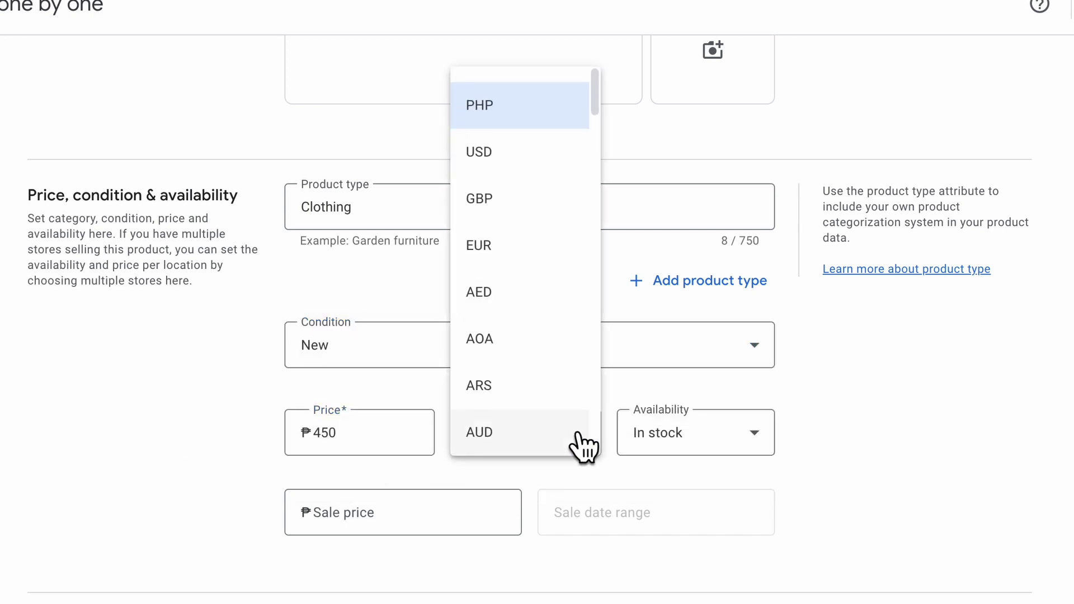
left_click(524, 140)
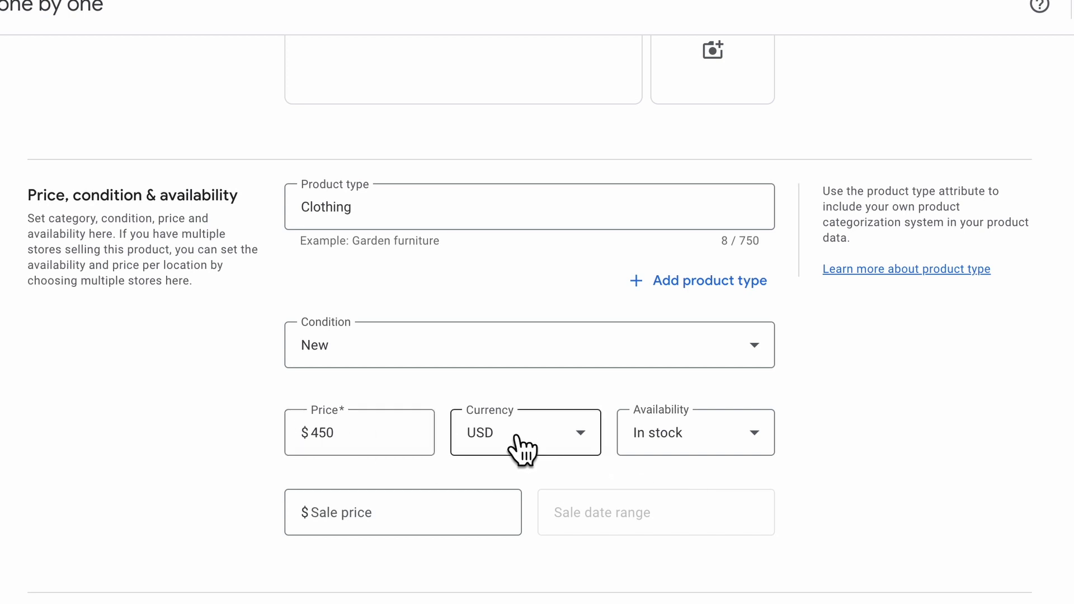
Enter a 600 sale price with no sale dates and declare no GTIN.
scroll(260, 475, "down", 1)
left_click(393, 474)
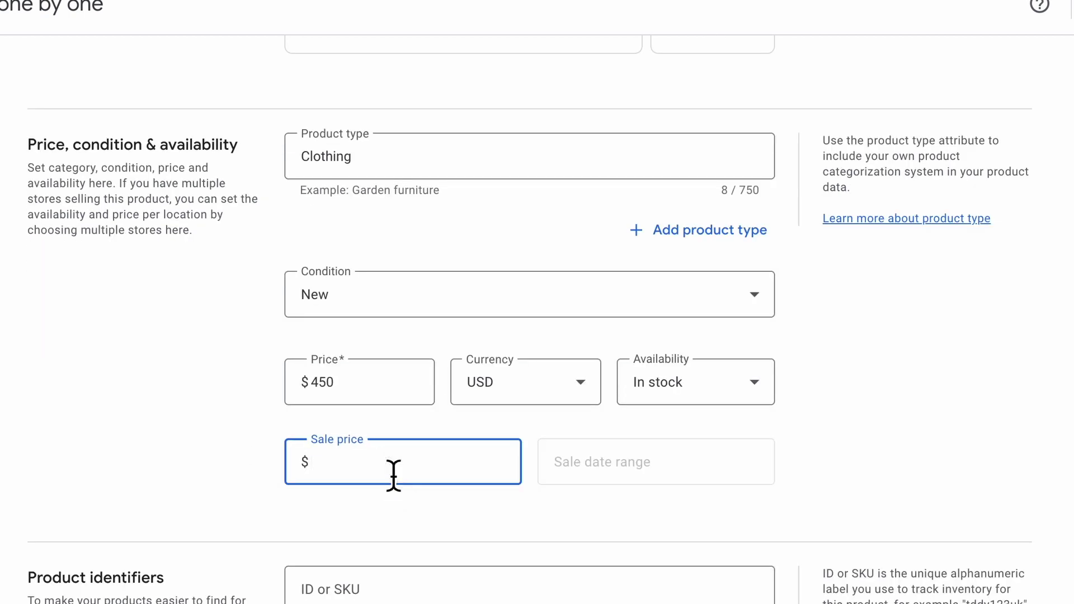
type("600")
left_click(633, 474)
key("Escape")
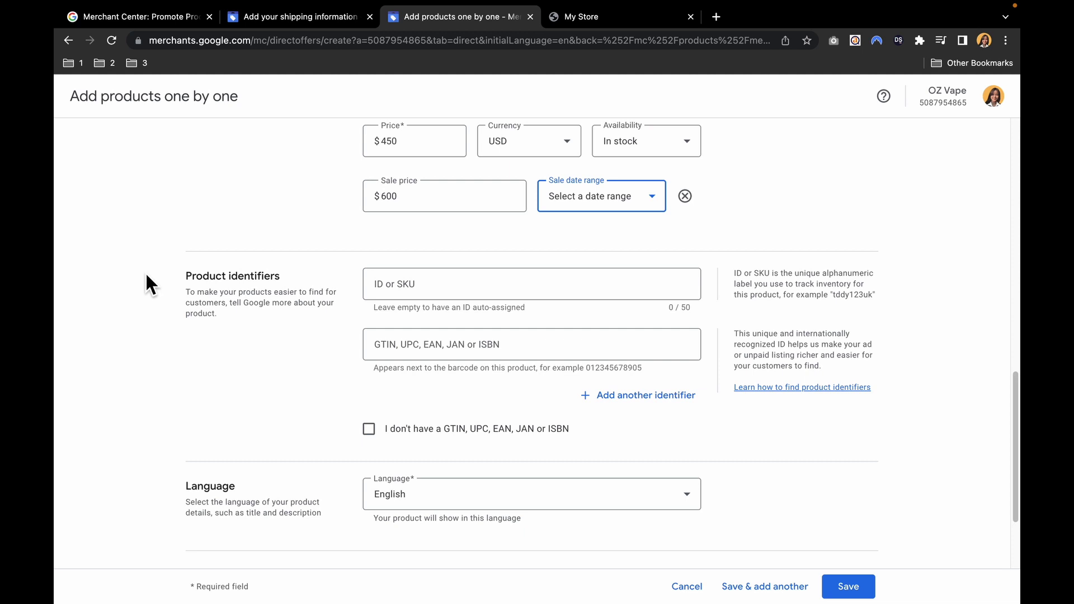
left_click_drag(144, 283, 312, 287)
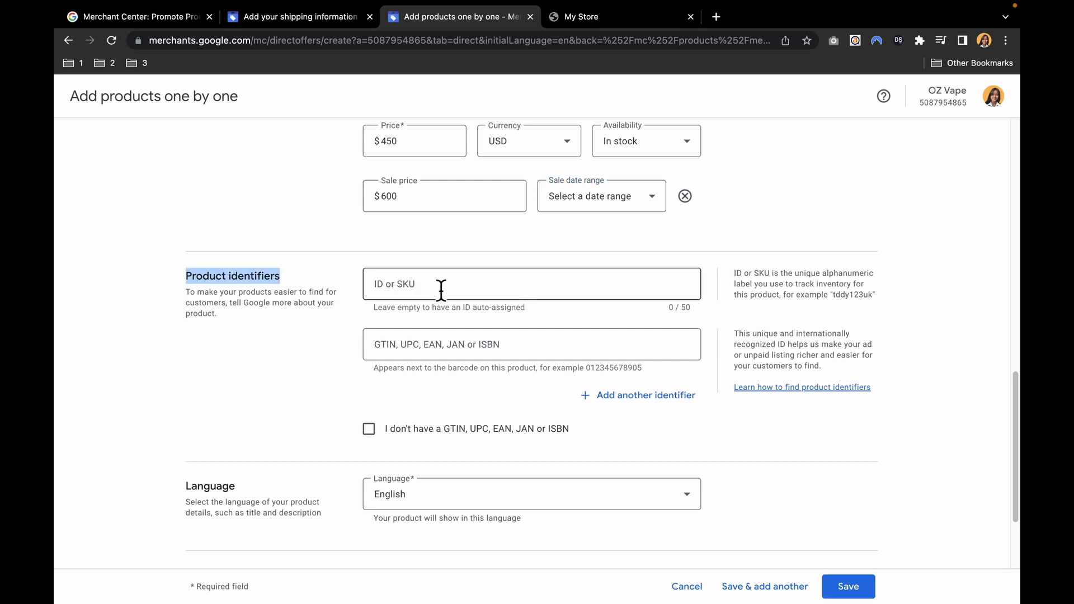
left_click(276, 413)
Keep the no-GTIN declaration ticked and English as the product language.
scroll(276, 412, "down", 1)
left_click(369, 349)
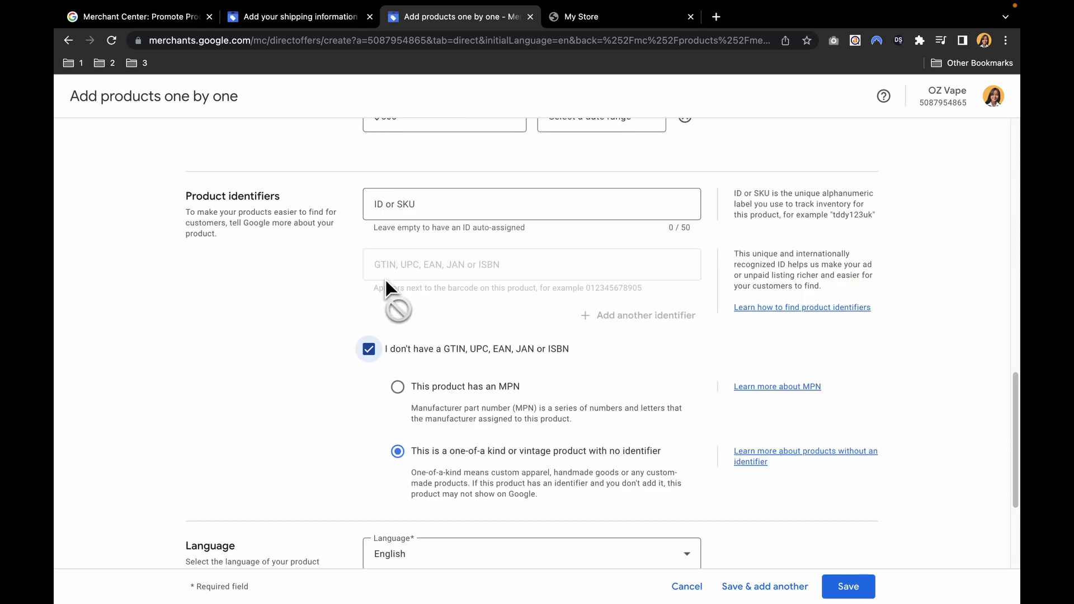
left_click_drag(446, 353, 594, 358)
left_click(363, 353)
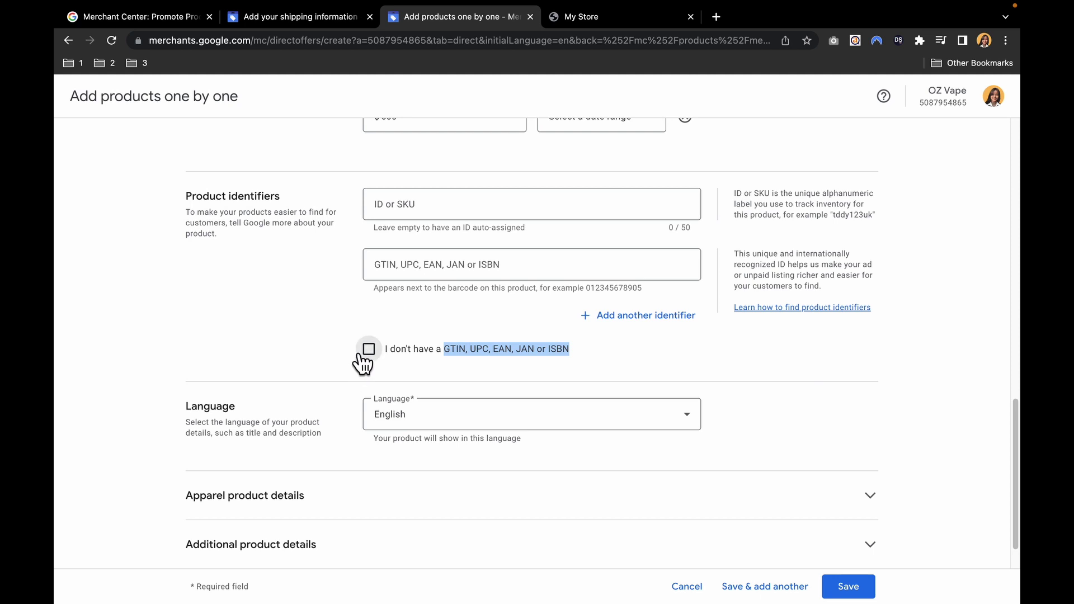
left_click(365, 352)
scroll(307, 379, "down", 3)
left_click(439, 379)
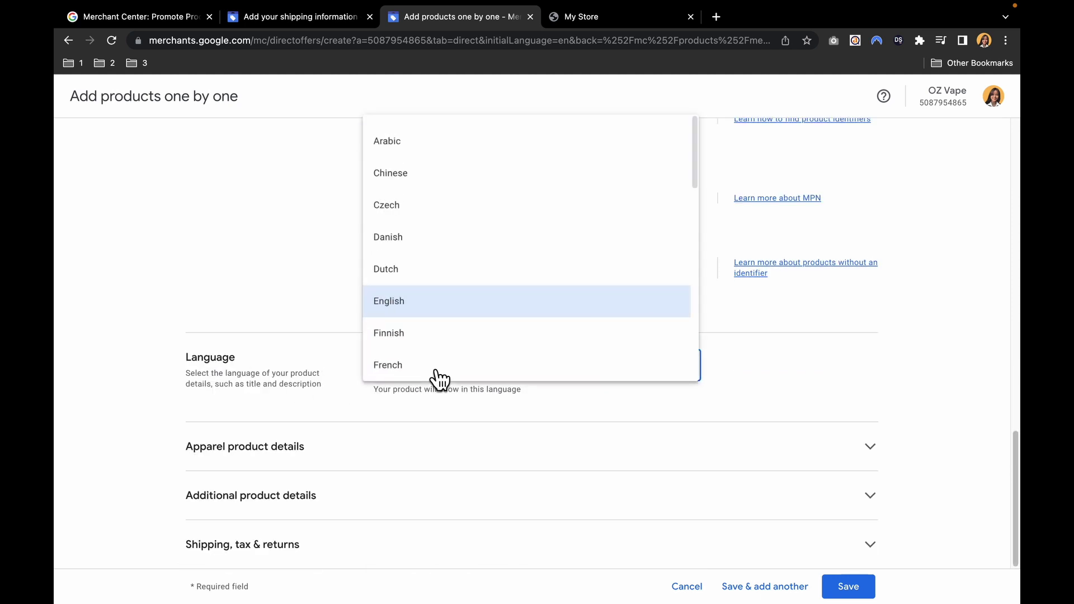
scroll(422, 314, "down", 10)
scroll(468, 338, "up", 10)
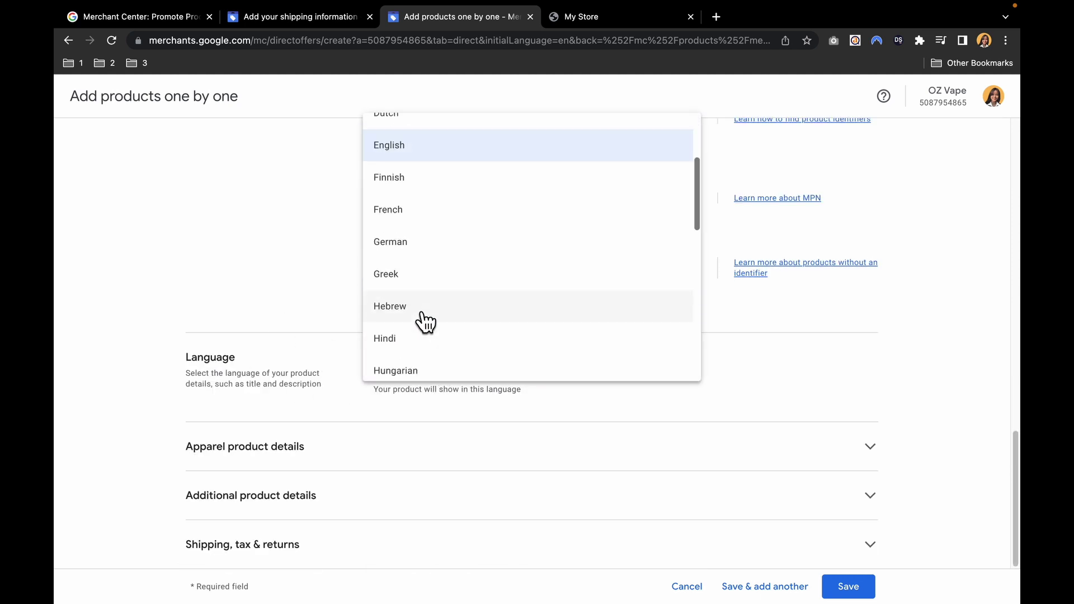
left_click(311, 307)
Expand the apparel product details and additional product details sections.
scroll(192, 335, "down", 4)
left_click(192, 255)
scroll(425, 280, "down", 5)
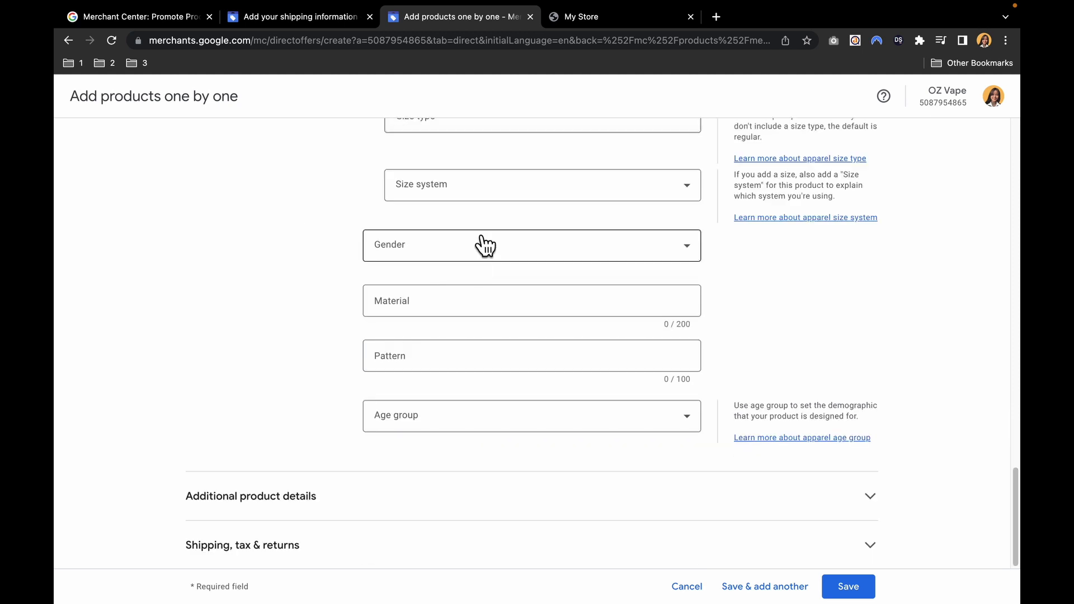
scroll(463, 262, "up", 2)
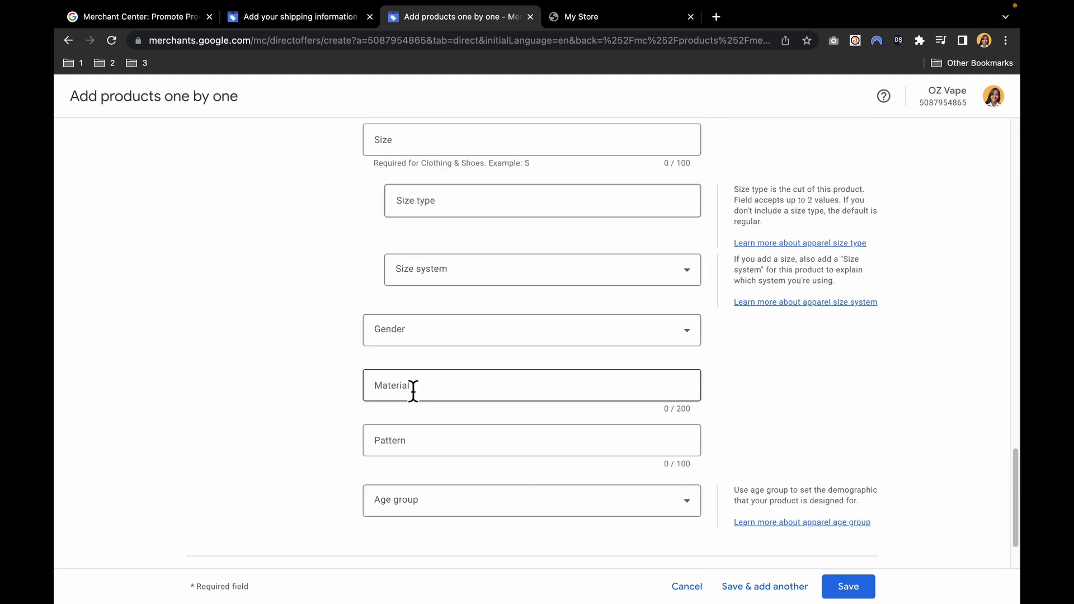
scroll(413, 391, "down", 3)
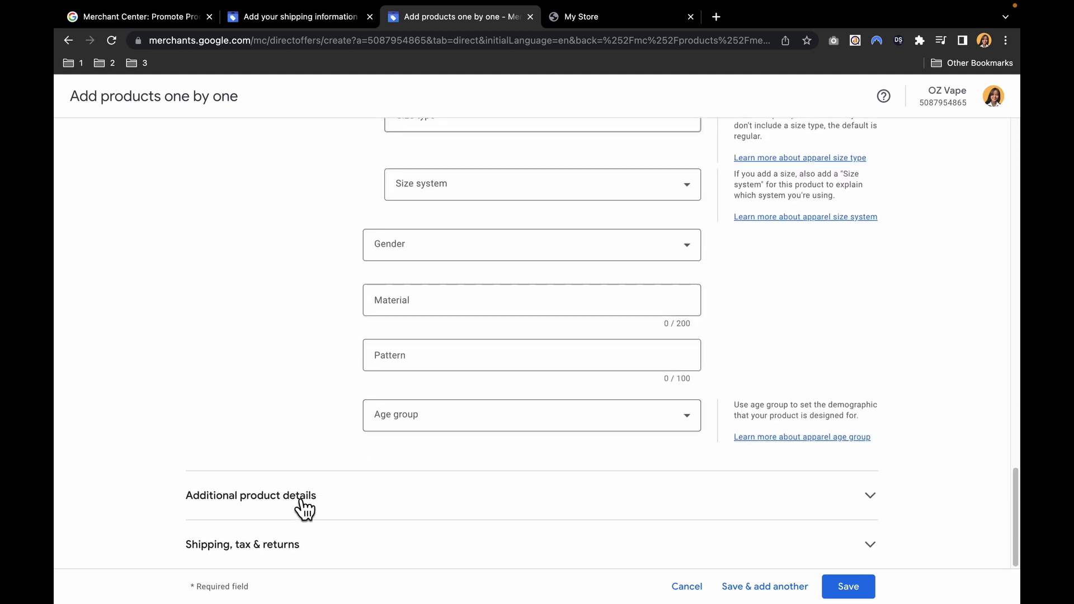
left_click(300, 503)
Expand the Shipping, tax & returns details, select the Shipping weight field, and save the product.
scroll(365, 470, "down", 6)
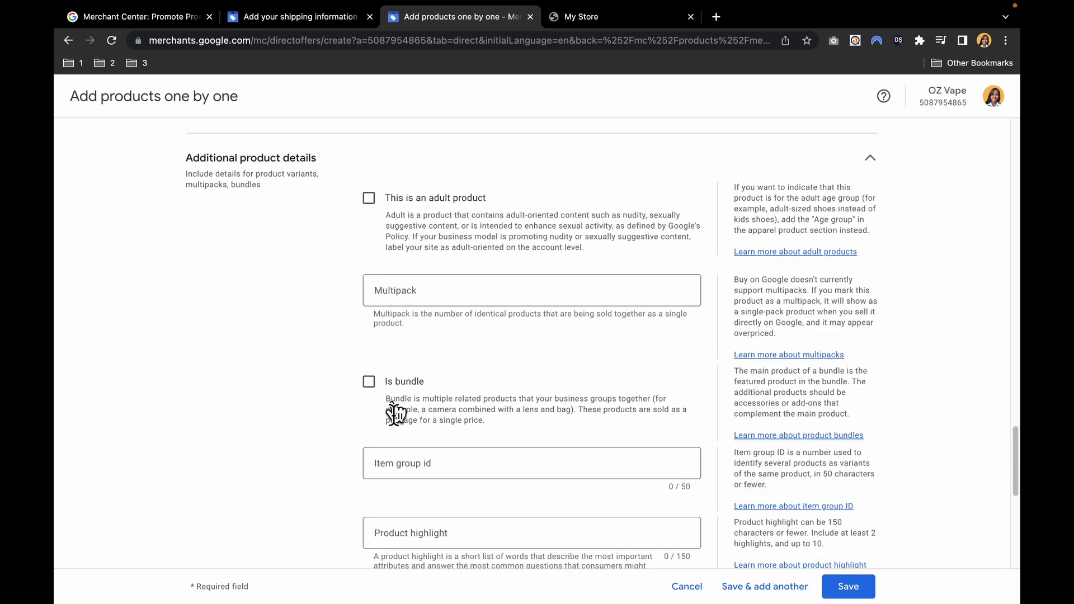
scroll(407, 403, "down", 8)
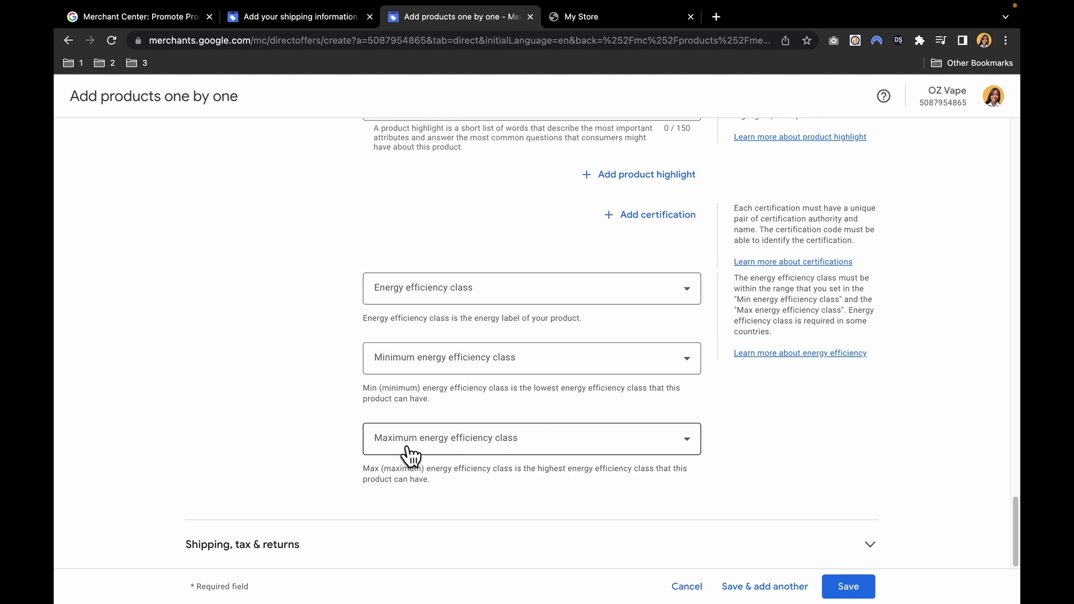
left_click(303, 547)
scroll(401, 229, "down", 8)
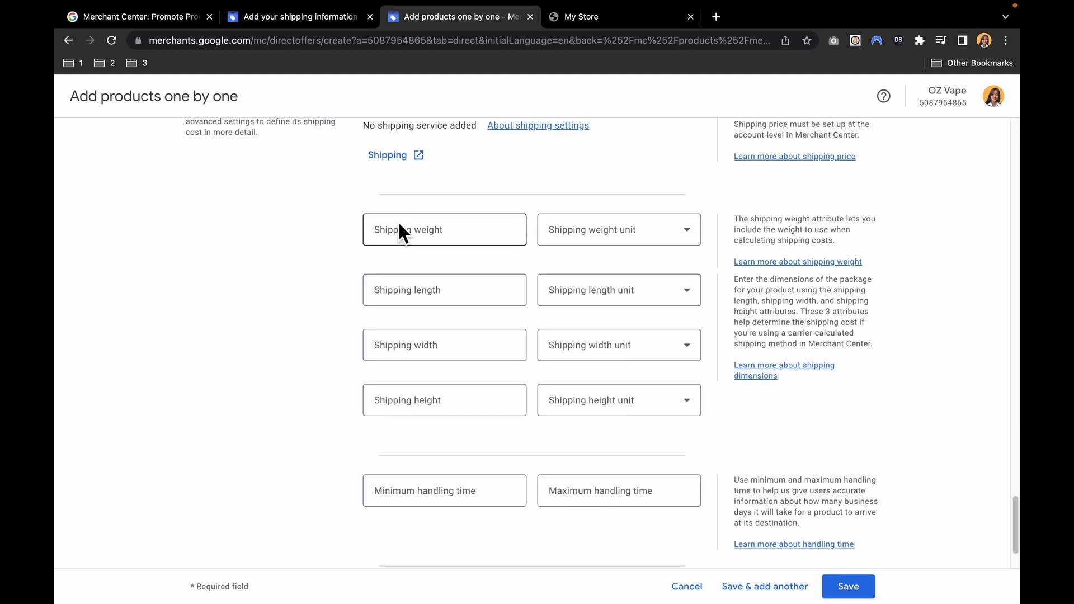
left_click(406, 241)
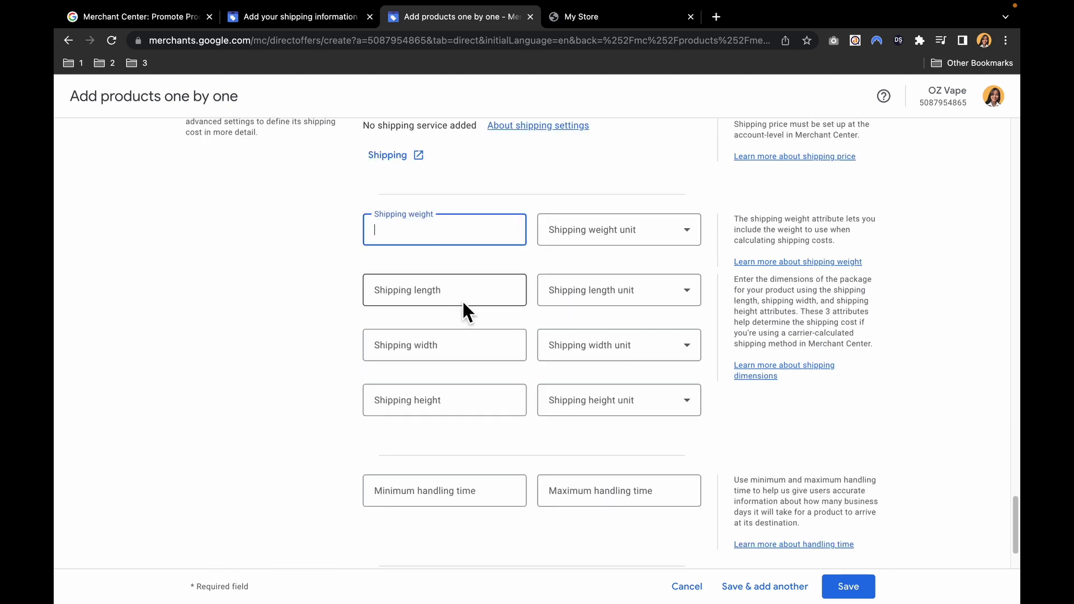
scroll(460, 419, "down", 2)
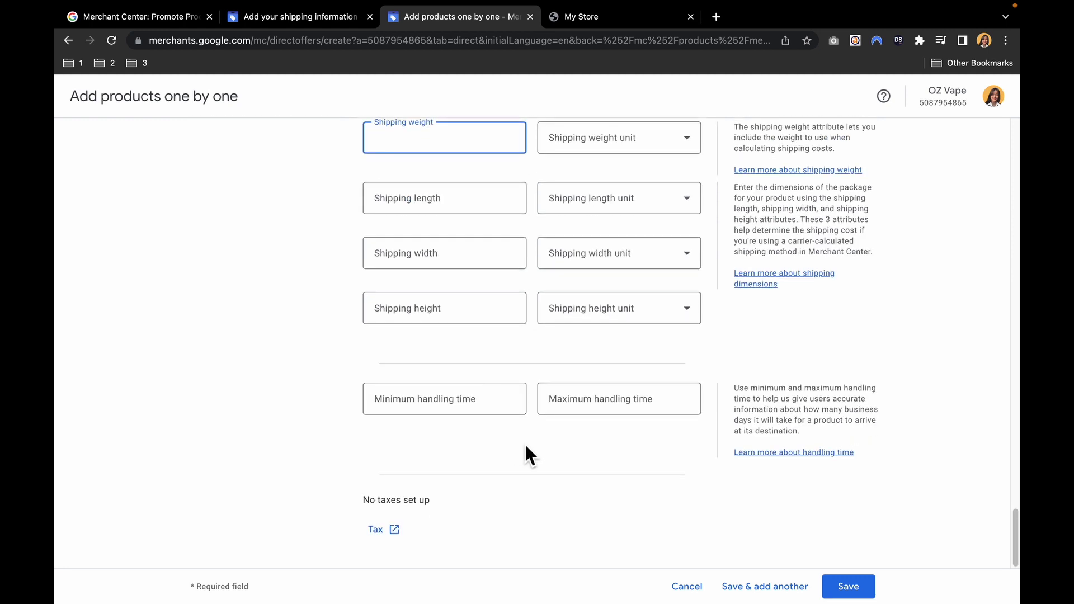
left_click(849, 587)
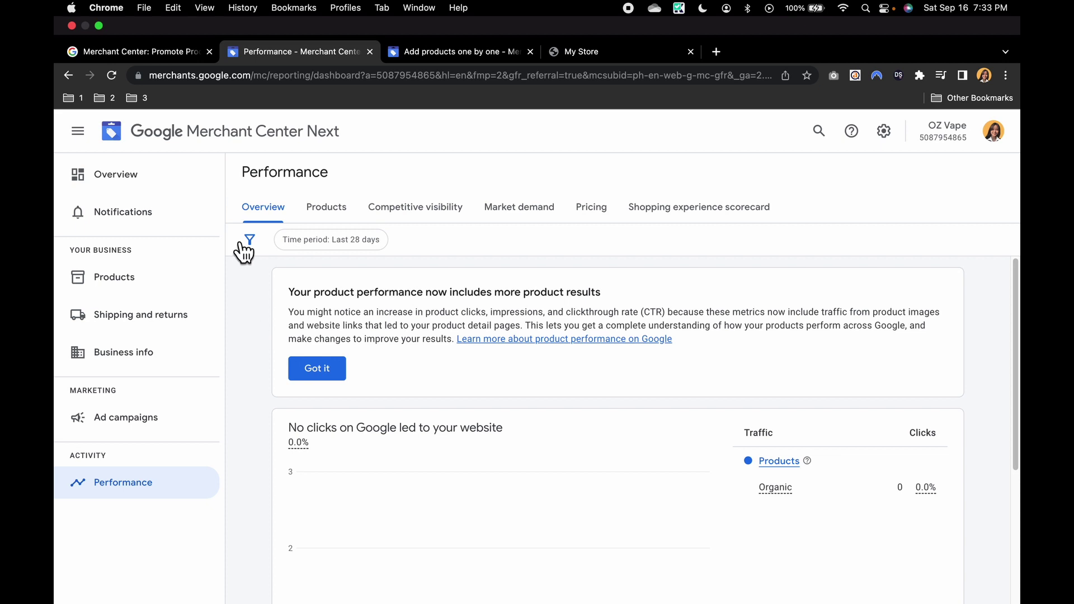
Check product-level clicks, impressions and CTR under Performance, then go to Ad campaigns.
scroll(295, 336, "down", 2)
left_click(313, 218)
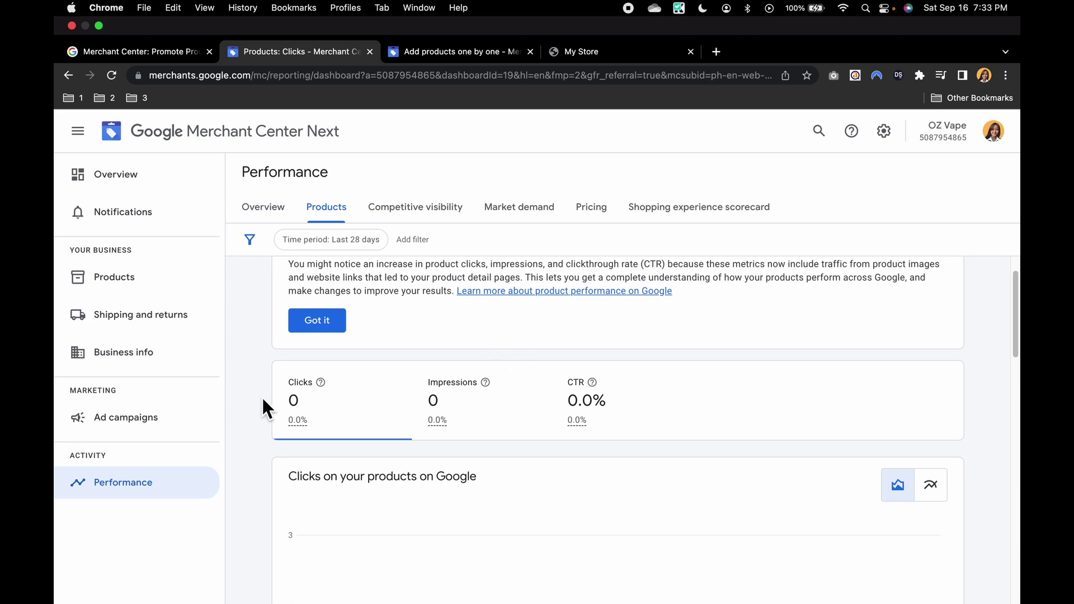
left_click(161, 421)
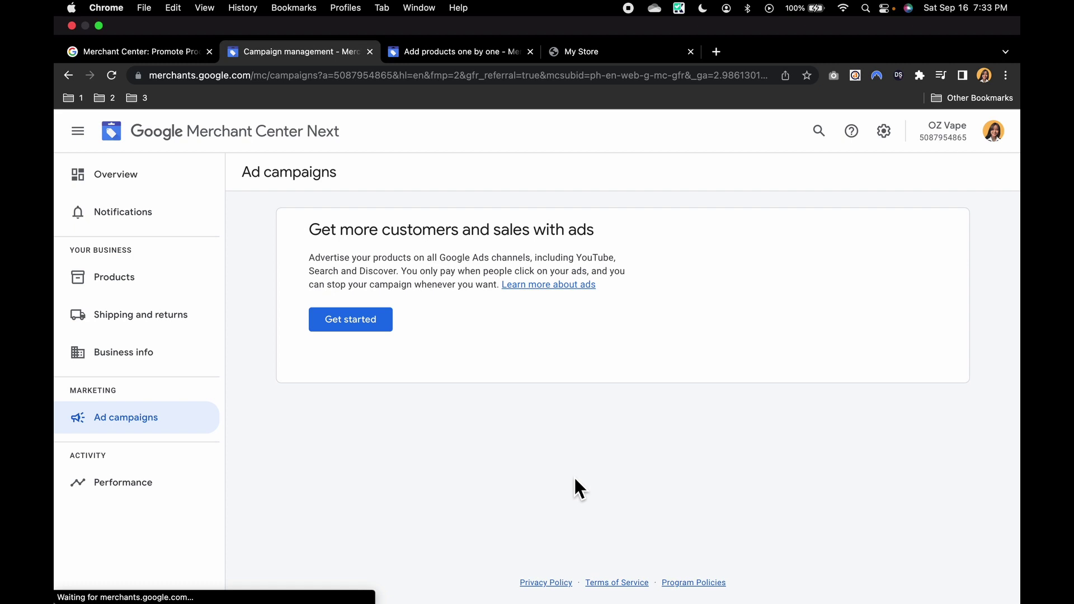
Go back to the account Overview page with its product setup steps.
left_click(139, 177)
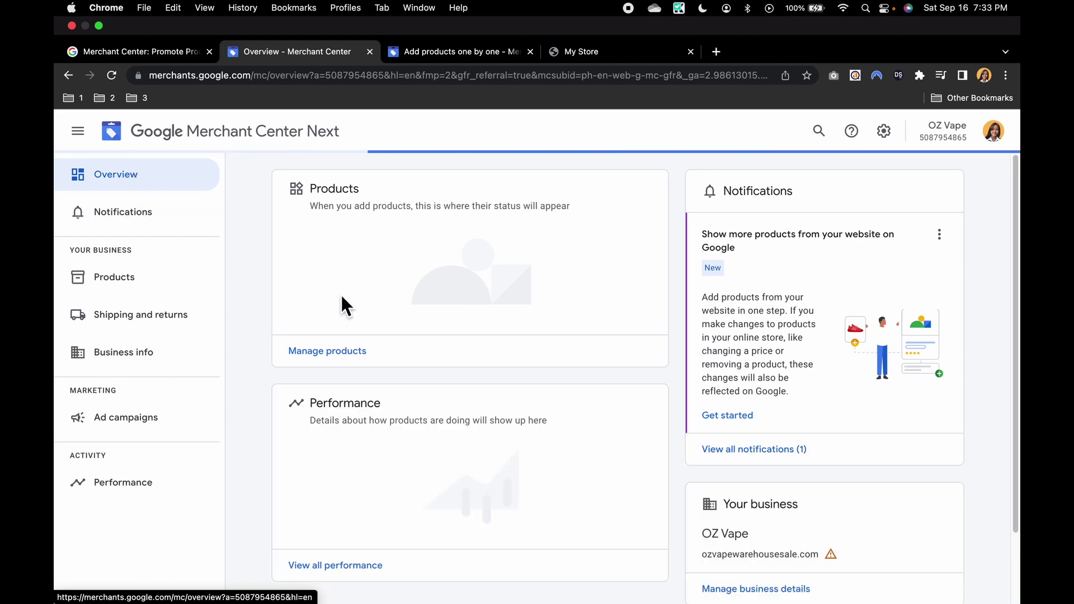